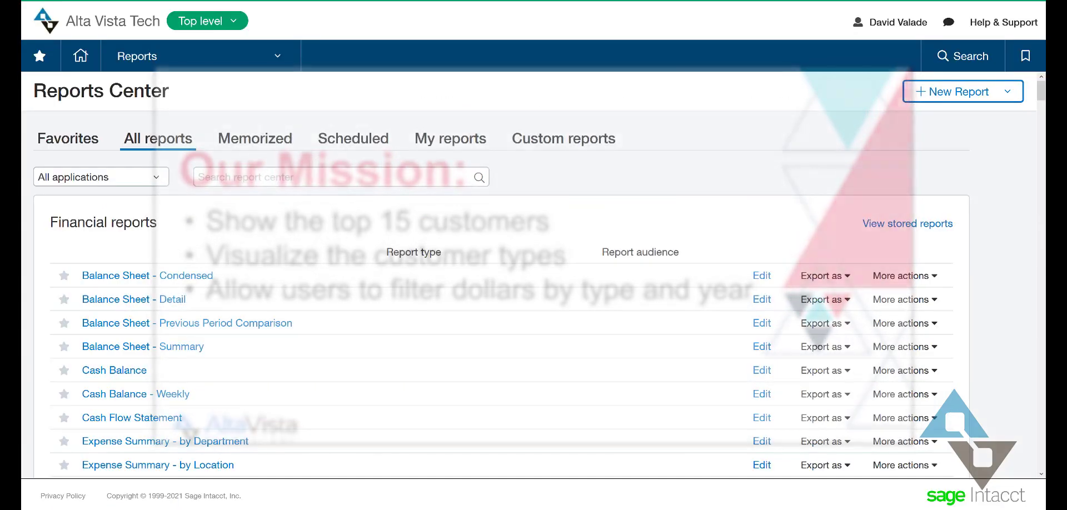
Start a new Interactive visual explorer board with AR Invoices as the reporting area.
{"action": "left_click", "coordinate": [137, 58]}
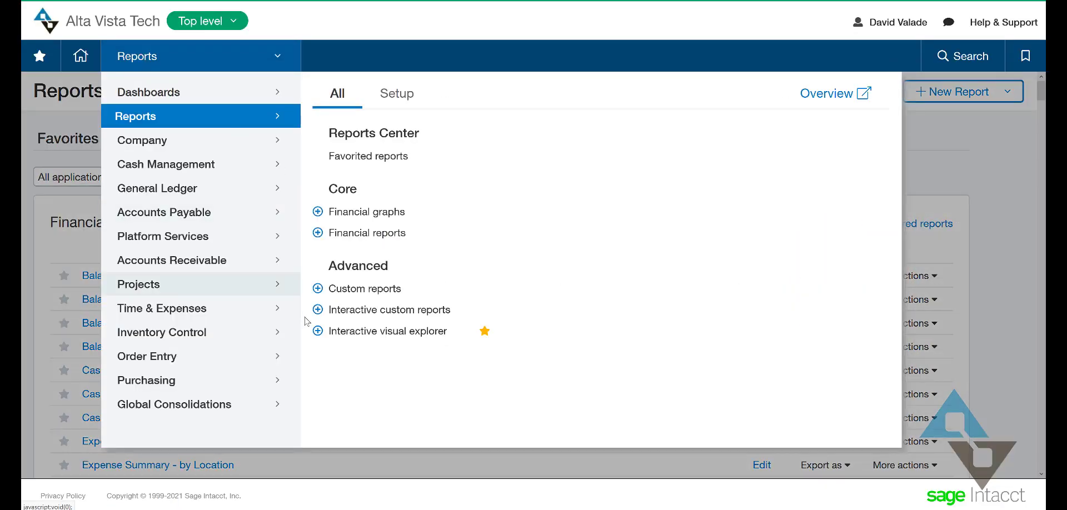
{"action": "left_click", "coordinate": [315, 330]}
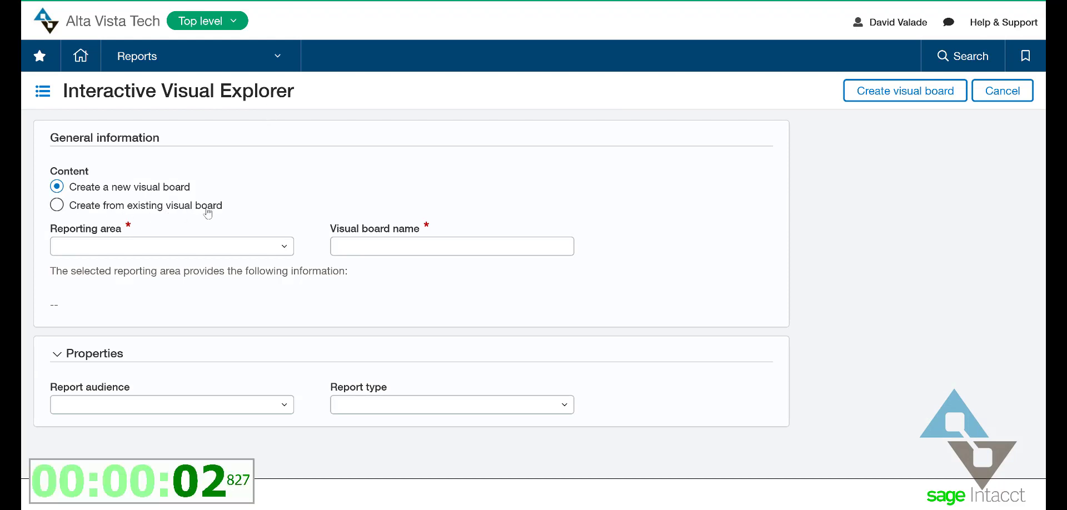
{"action": "left_click", "coordinate": [284, 246]}
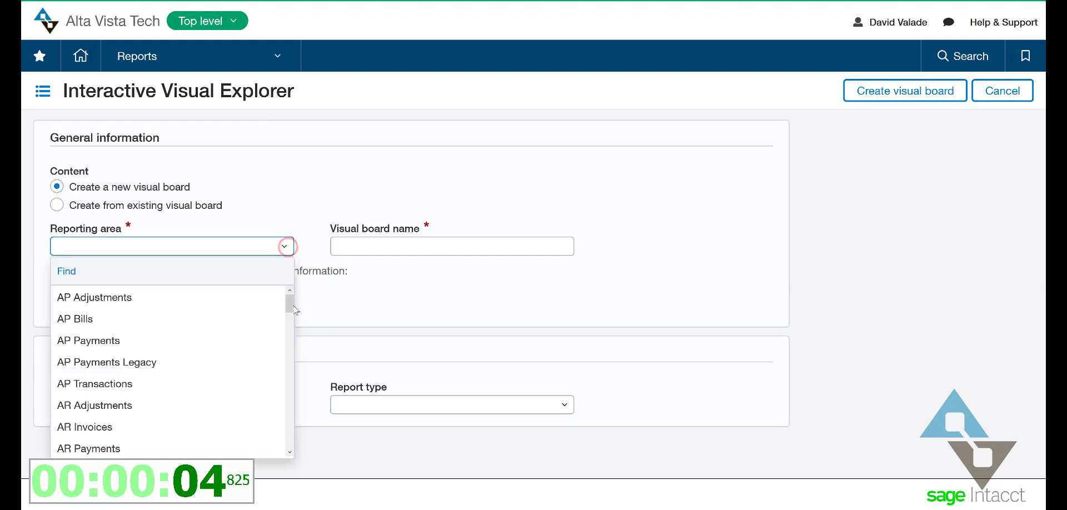
{"action": "scroll", "coordinate": [291, 306], "scroll_direction": "down", "scroll_amount": 8}
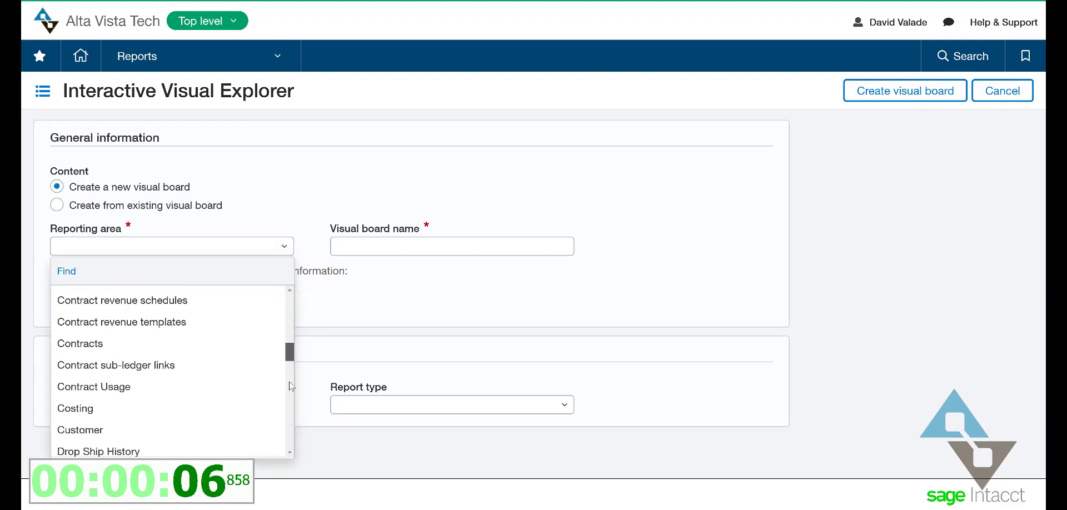
{"action": "scroll", "coordinate": [291, 386], "scroll_direction": "down", "scroll_amount": 5}
{"action": "scroll", "coordinate": [256, 334], "scroll_direction": "up", "scroll_amount": 15}
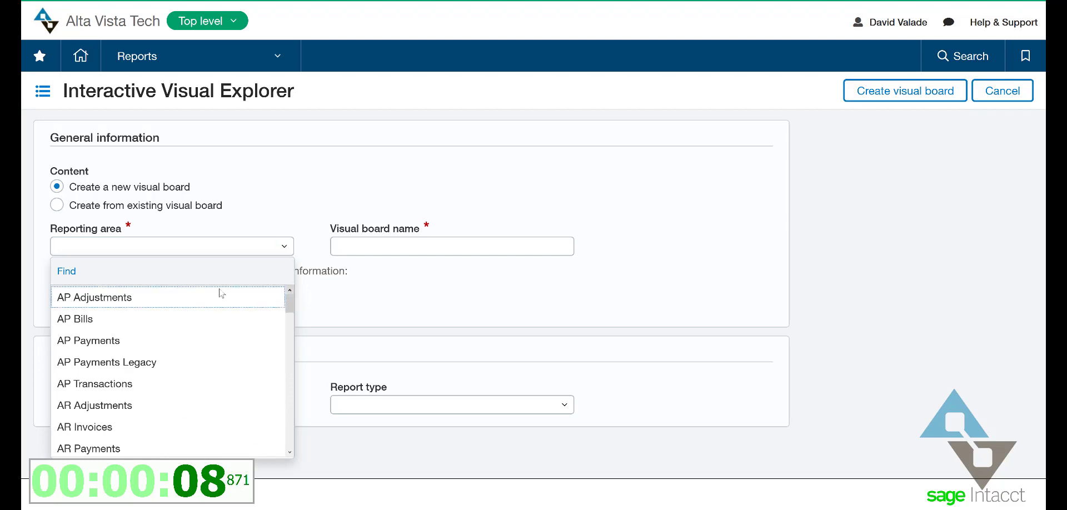
{"action": "scroll", "coordinate": [128, 350], "scroll_direction": "down", "scroll_amount": 2}
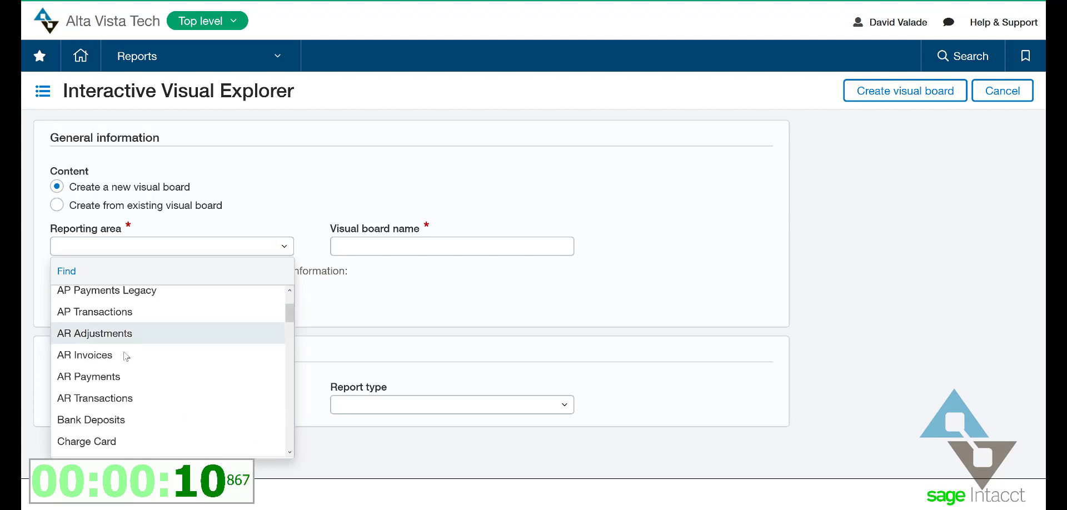
{"action": "left_click", "coordinate": [125, 355]}
Name the board 'IVE Top 15 Customers' and create it.
{"action": "left_click", "coordinate": [395, 250]}
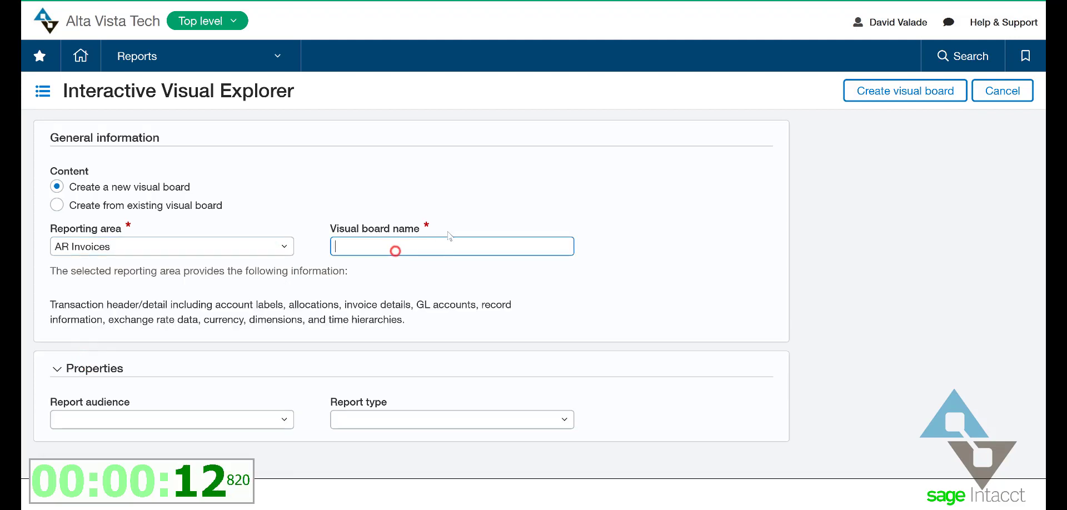
{"action": "type", "text": "i"}
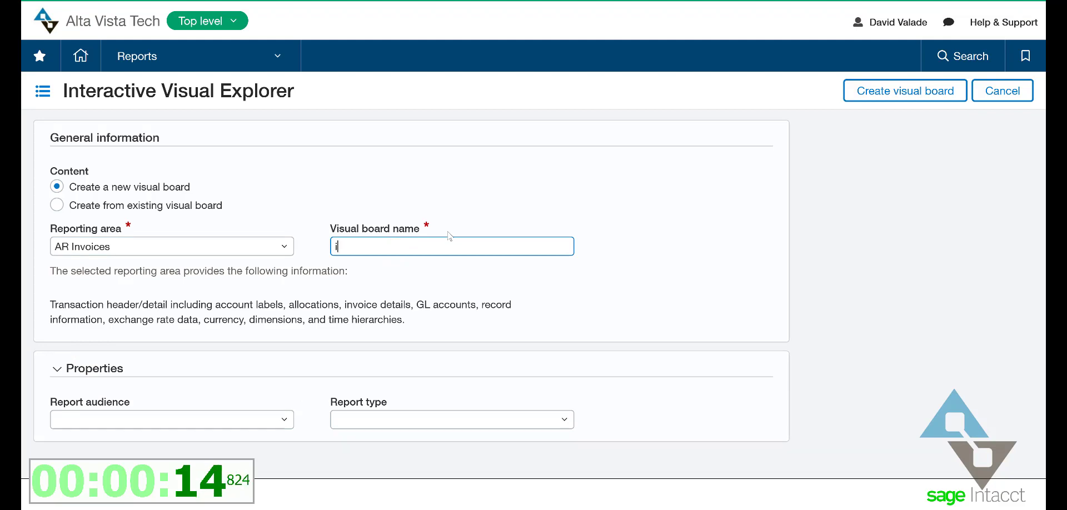
{"action": "type", "text": "v"}
{"action": "type", "text": "IVE "}
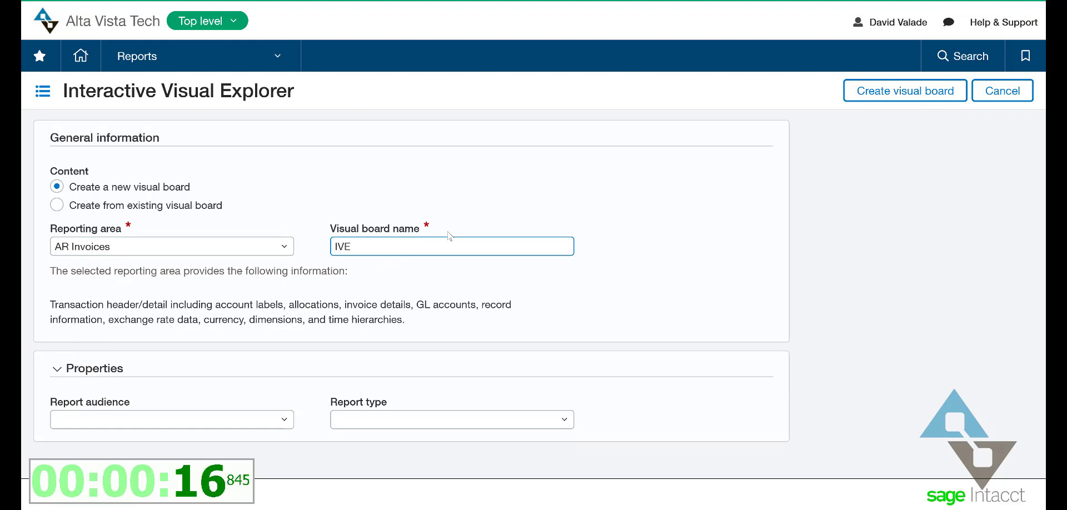
{"action": "type", "text": "Sales b"}
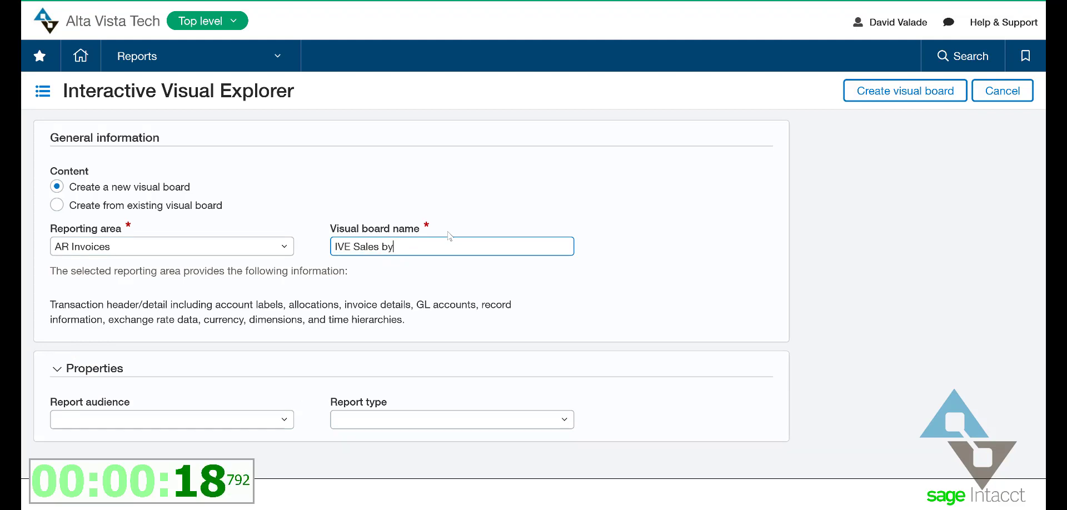
{"action": "key", "text": "BackSpace"}
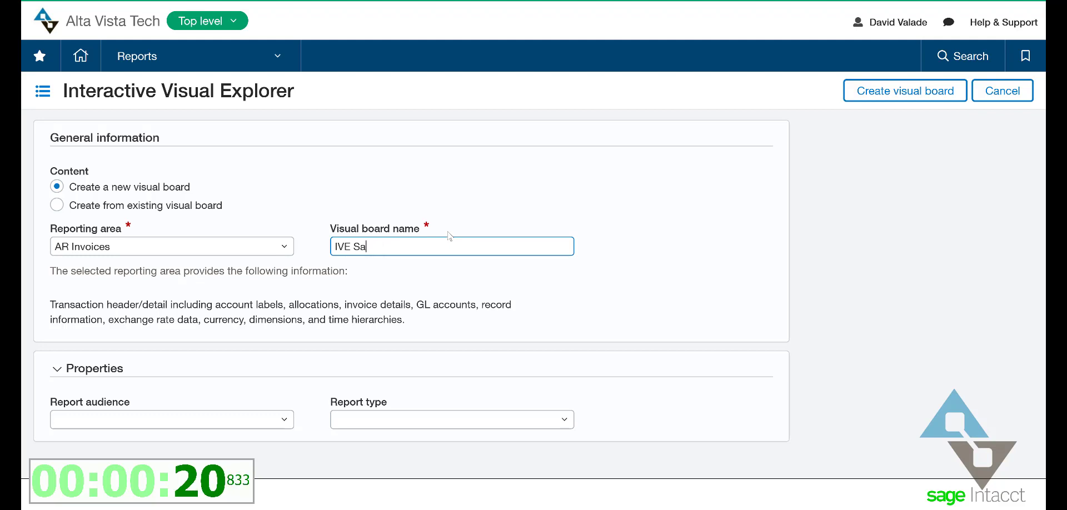
{"action": "key", "text": "BackSpace"}
{"action": "key", "text": "BackSpace"}
{"action": "type", "text": "Top 1"}
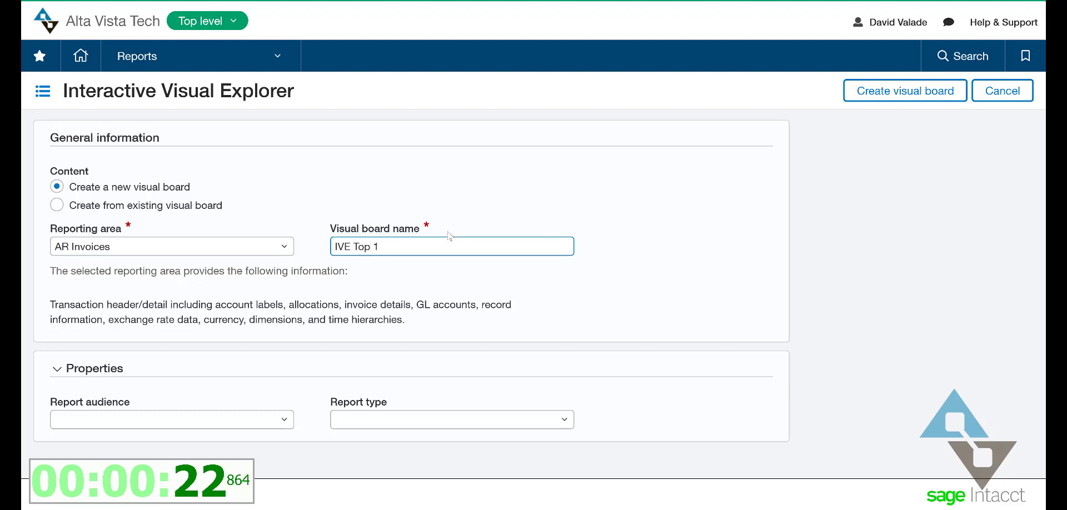
{"action": "type", "text": "5 Customers"}
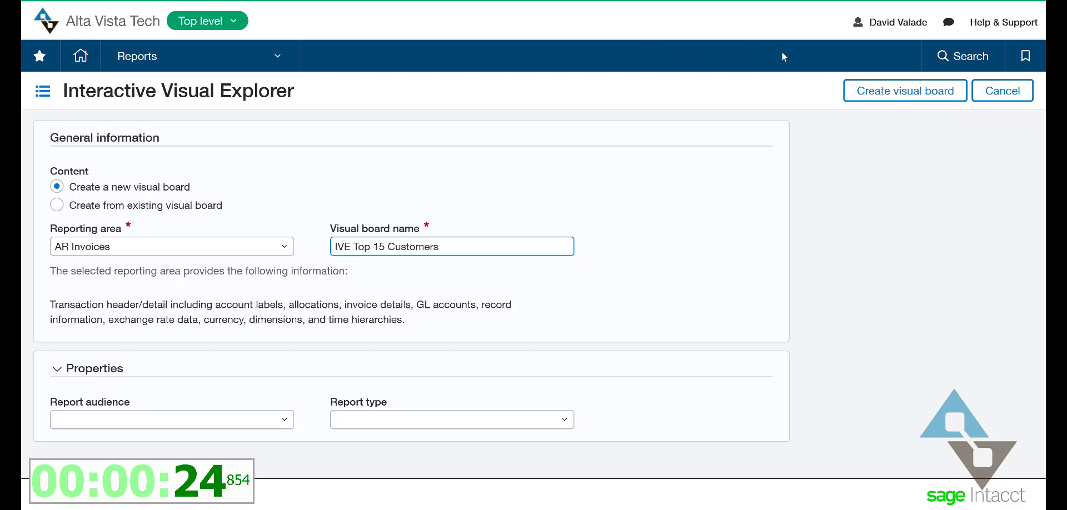
{"action": "left_click", "coordinate": [875, 89]}
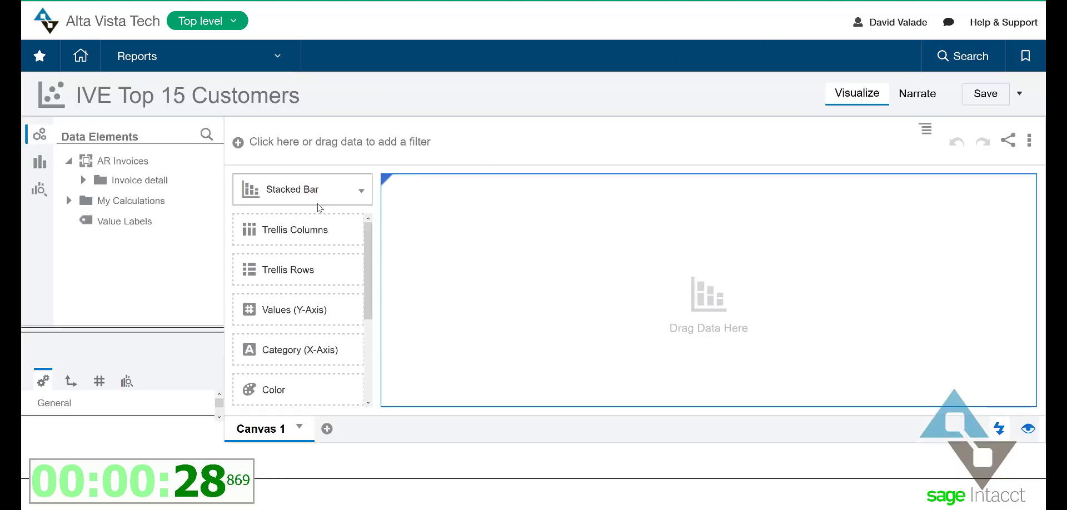
Add Entry Date Year from Invoice detail's time attributes as a pinned board filter set to All.
{"action": "left_click_drag", "start_coordinate": [224, 225], "coordinate": [273, 242]}
{"action": "left_click", "coordinate": [84, 180]}
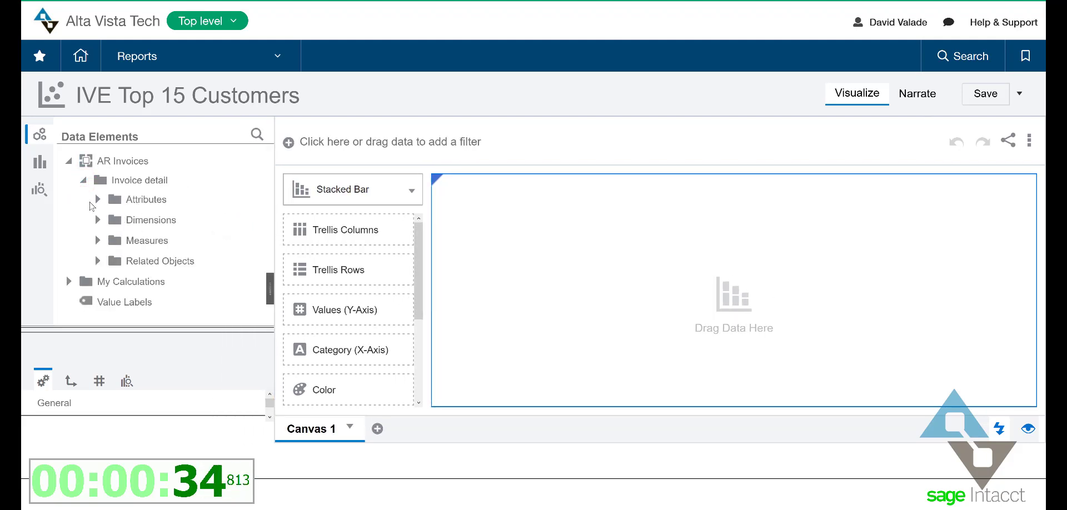
{"action": "left_click", "coordinate": [98, 199]}
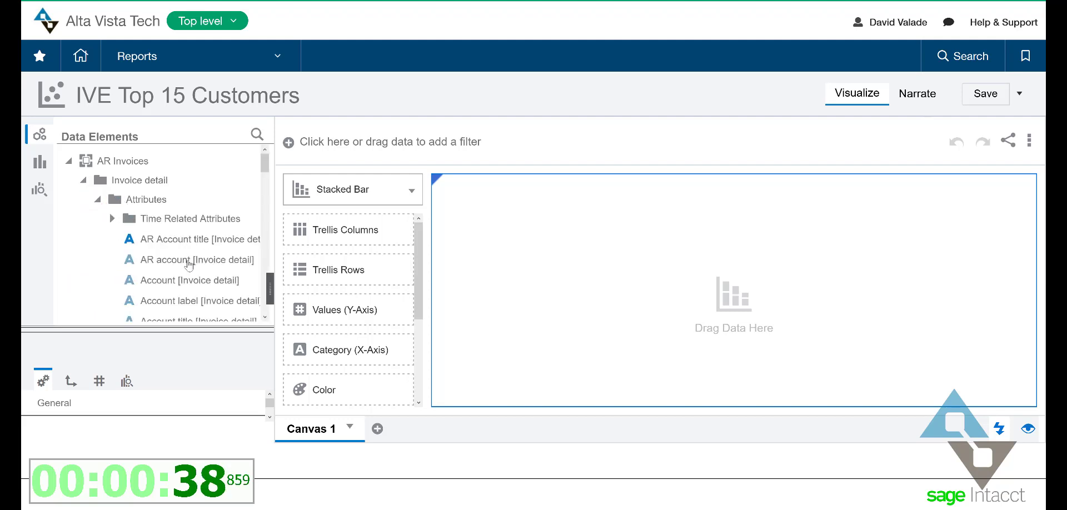
{"action": "left_click", "coordinate": [111, 219]}
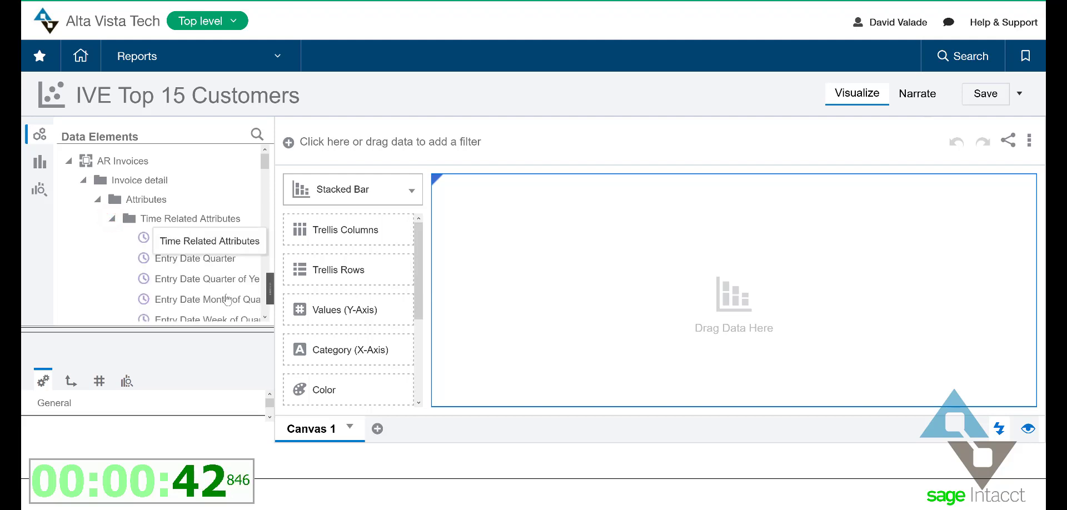
{"action": "left_click", "coordinate": [188, 239]}
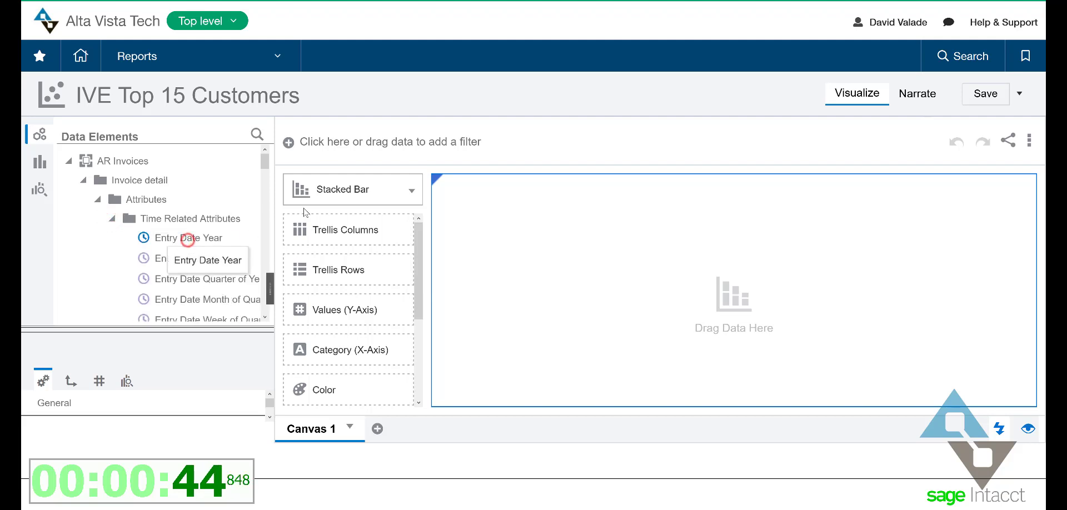
{"action": "left_click_drag", "start_coordinate": [304, 211], "coordinate": [347, 148]}
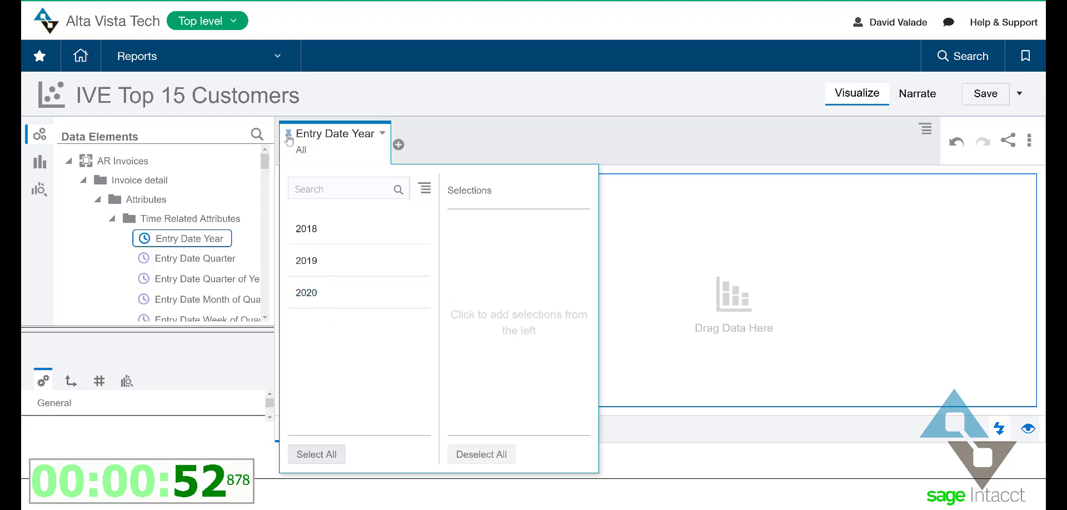
{"action": "left_click", "coordinate": [288, 135]}
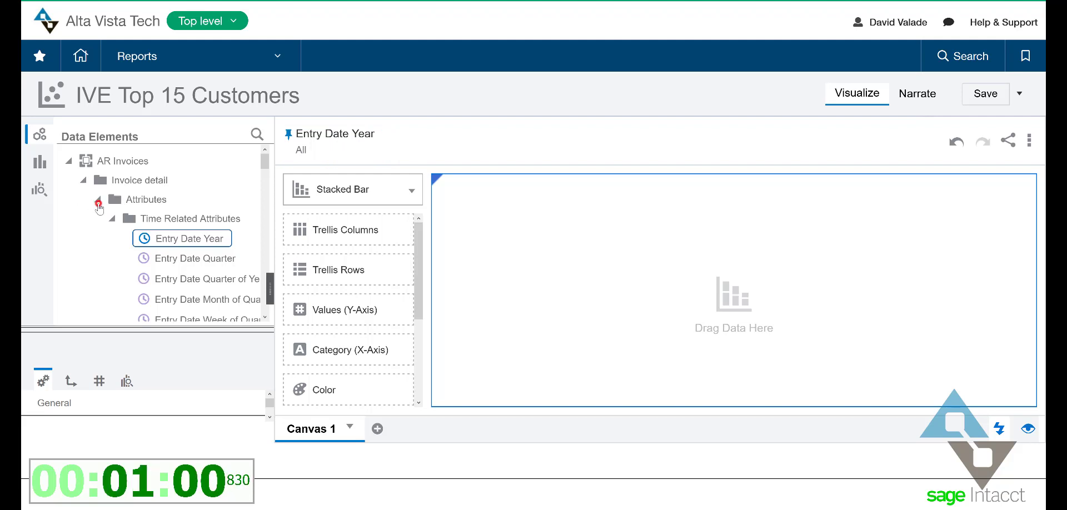
{"action": "left_click", "coordinate": [98, 201]}
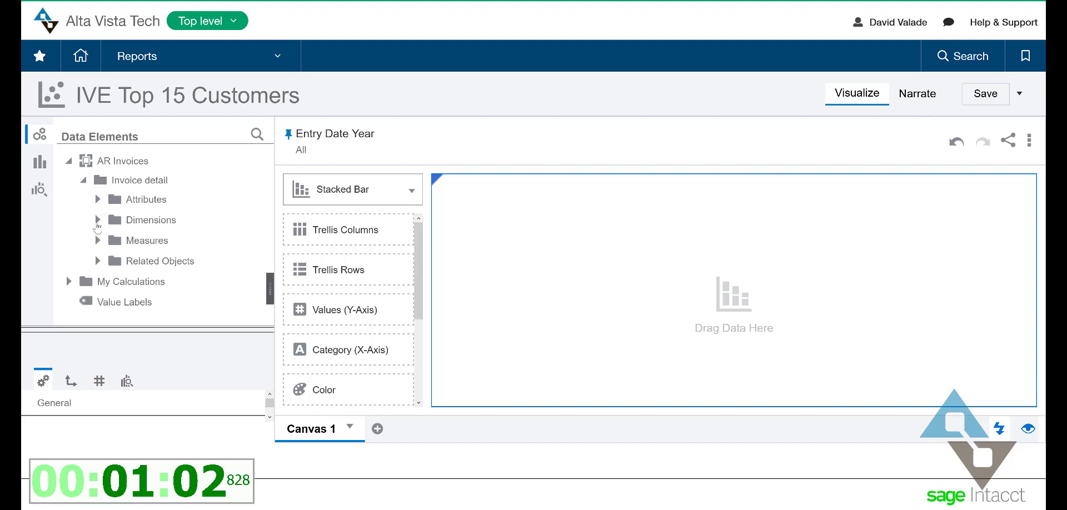
Place Customer name [Customer] on the chart's Category (X-Axis).
{"action": "left_click", "coordinate": [97, 220]}
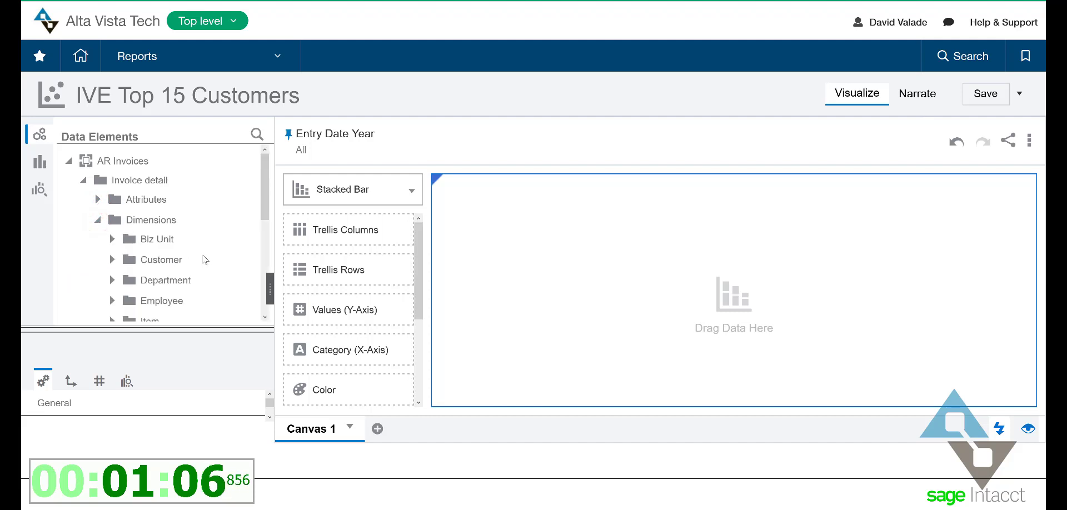
{"action": "scroll", "coordinate": [204, 258], "scroll_direction": "down", "scroll_amount": 2}
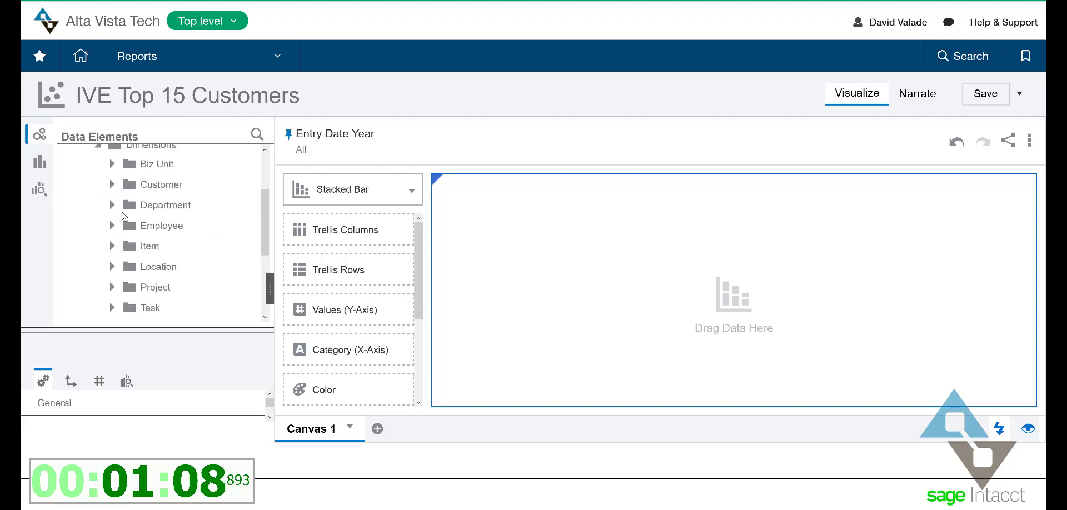
{"action": "left_click", "coordinate": [112, 185]}
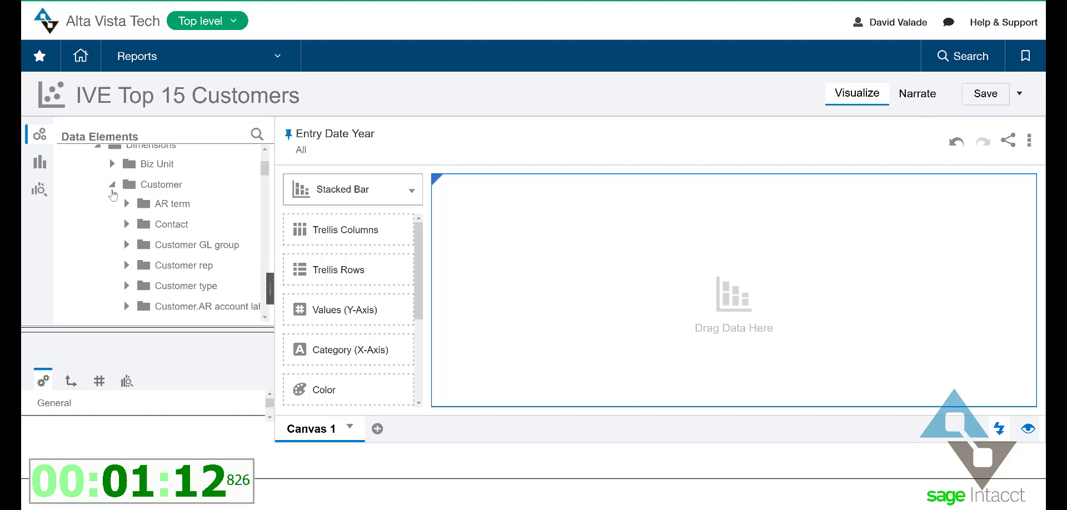
{"action": "mouse_move", "coordinate": [265, 169]}
{"action": "left_mouse_down"}
{"action": "mouse_move", "coordinate": [270, 255]}
{"action": "mouse_move", "coordinate": [269, 222]}
{"action": "left_mouse_up"}
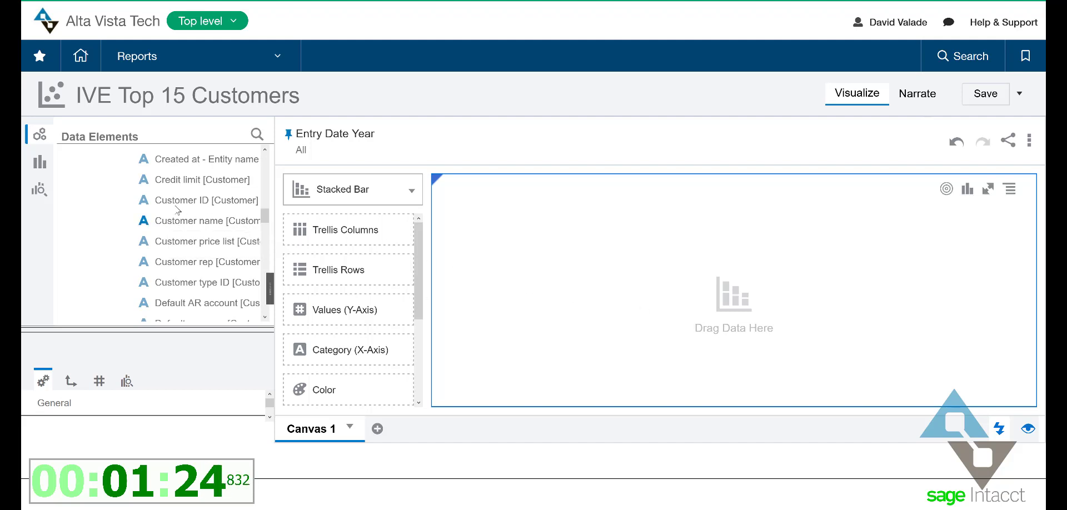
{"action": "left_click_drag", "start_coordinate": [196, 222], "coordinate": [333, 362]}
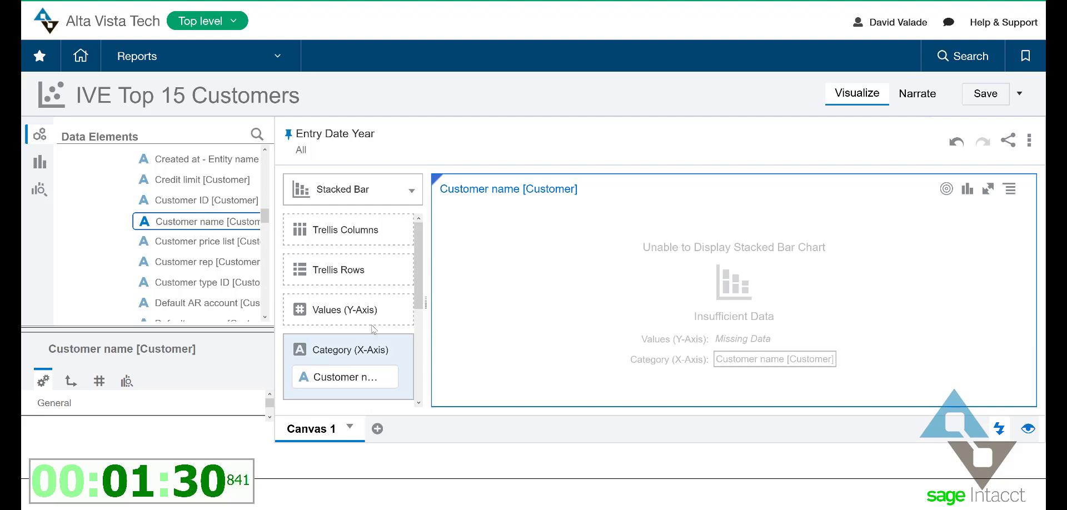
Add Customer type ID [Customer] as a pinned board filter.
{"action": "left_click", "coordinate": [207, 284]}
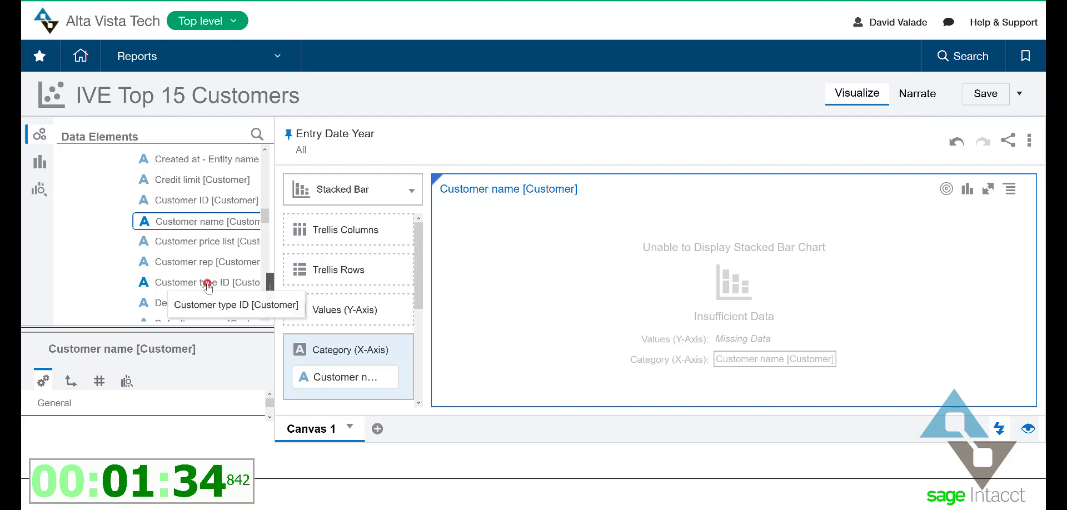
{"action": "mouse_move", "coordinate": [208, 285]}
{"action": "left_mouse_down"}
{"action": "mouse_move", "coordinate": [320, 201]}
{"action": "mouse_move", "coordinate": [351, 151]}
{"action": "mouse_move", "coordinate": [397, 141]}
{"action": "left_mouse_up"}
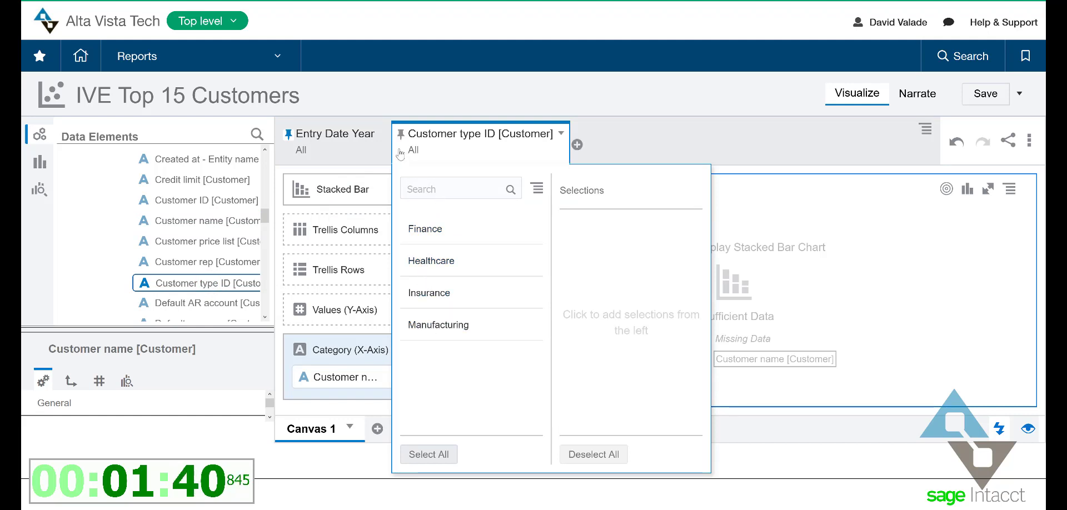
{"action": "left_click", "coordinate": [400, 135]}
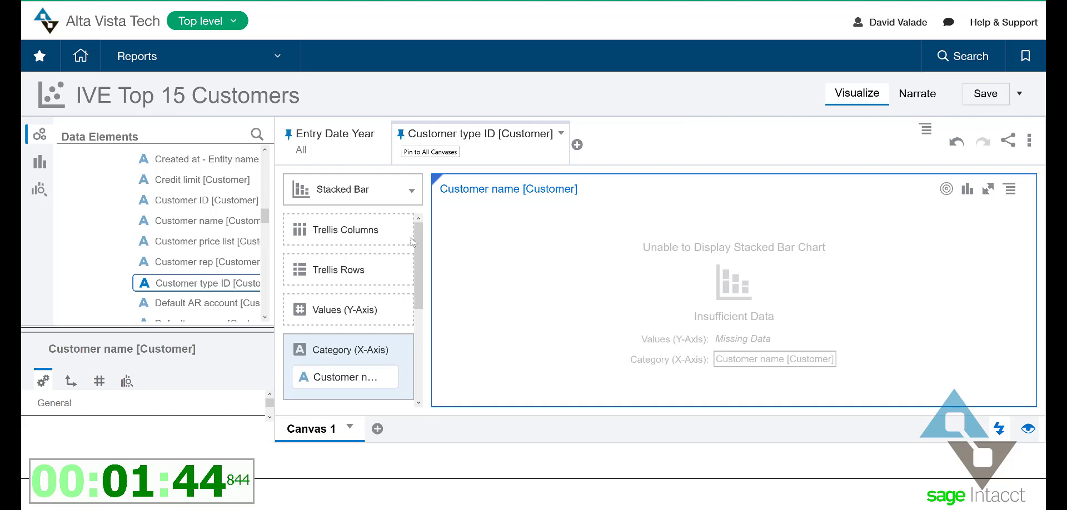
Colour the stacked bars by Customer type ID.
{"action": "scroll", "coordinate": [368, 266], "scroll_direction": "down", "scroll_amount": 3}
{"action": "scroll", "coordinate": [367, 265], "scroll_direction": "down", "scroll_amount": 3}
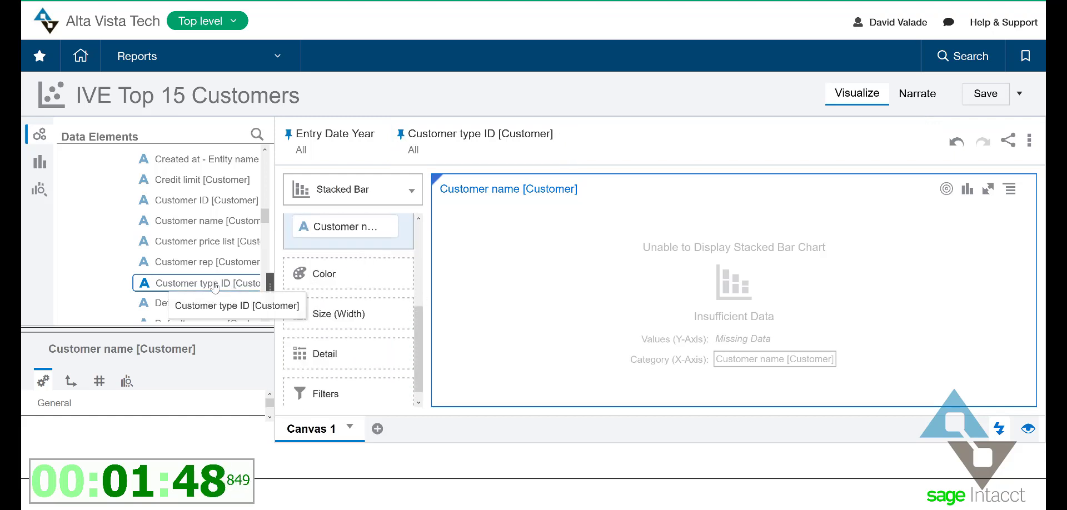
{"action": "left_click_drag", "start_coordinate": [213, 283], "coordinate": [327, 280]}
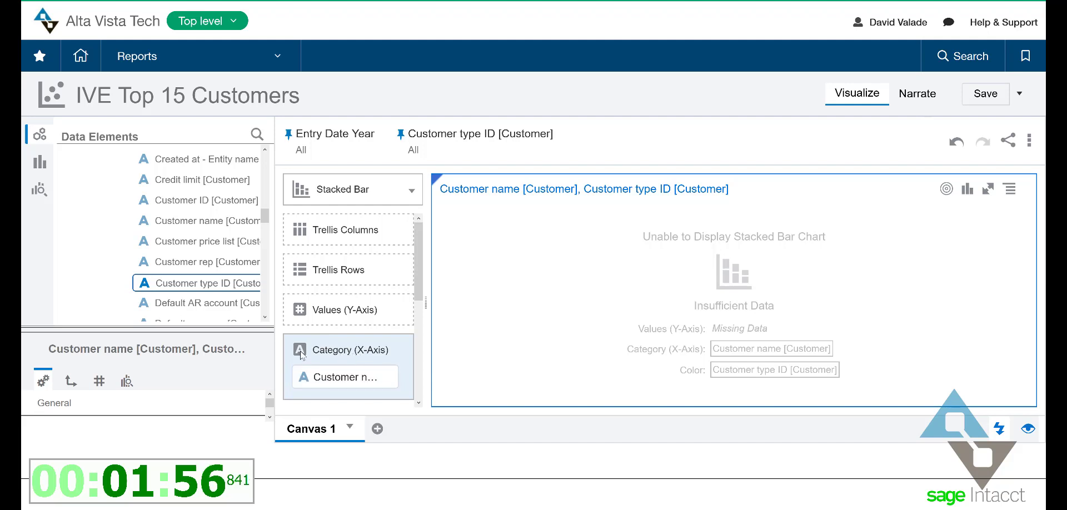
Put the Transaction amount [Invoice detail] measure on Values (Y-Axis).
{"action": "left_click_drag", "start_coordinate": [263, 215], "coordinate": [264, 150]}
{"action": "left_click", "coordinate": [97, 219]}
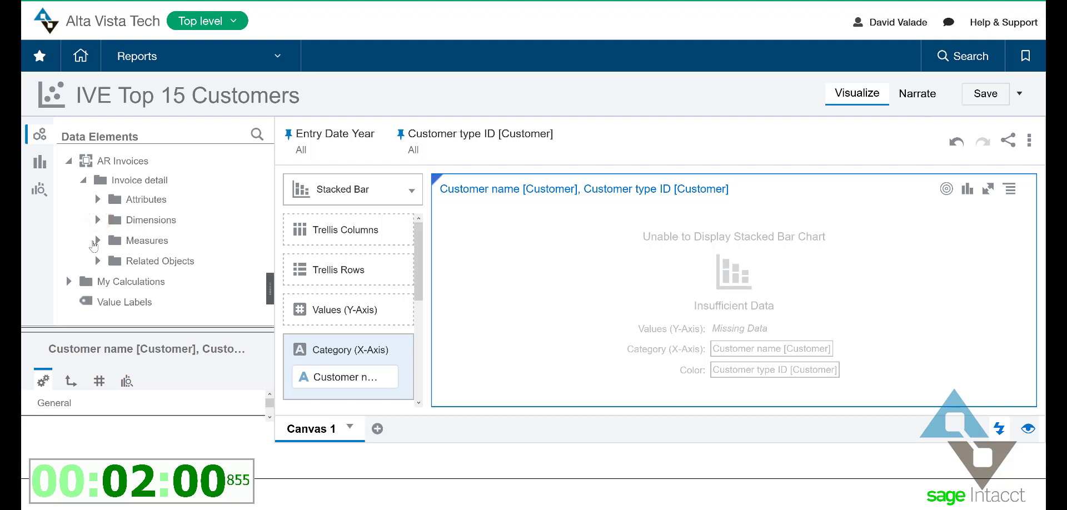
{"action": "left_click", "coordinate": [97, 240]}
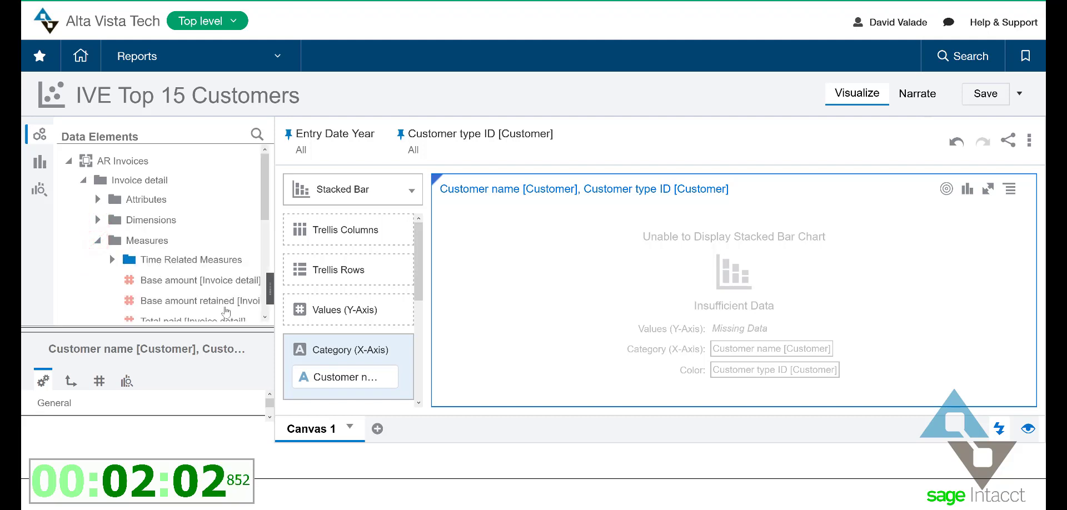
{"action": "scroll", "coordinate": [169, 278], "scroll_direction": "down", "scroll_amount": 5}
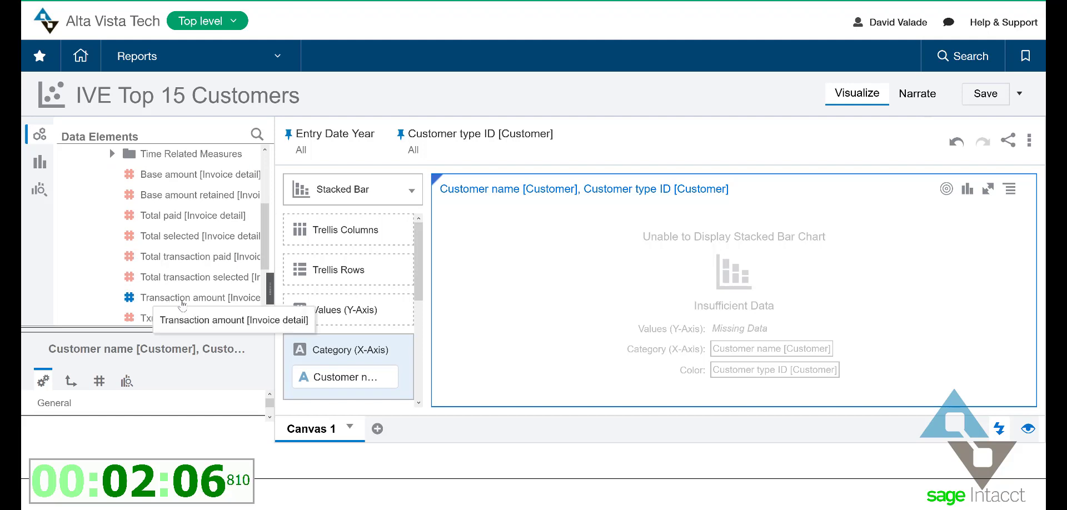
{"action": "left_click", "coordinate": [182, 299]}
{"action": "left_click_drag", "start_coordinate": [182, 303], "coordinate": [468, 245]}
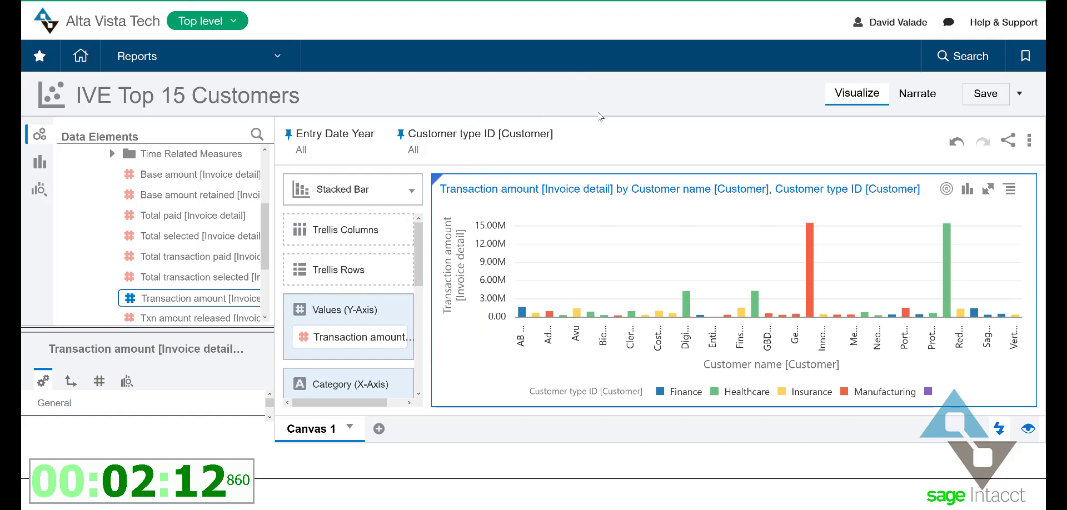
{"action": "mouse_move", "coordinate": [609, 147]}
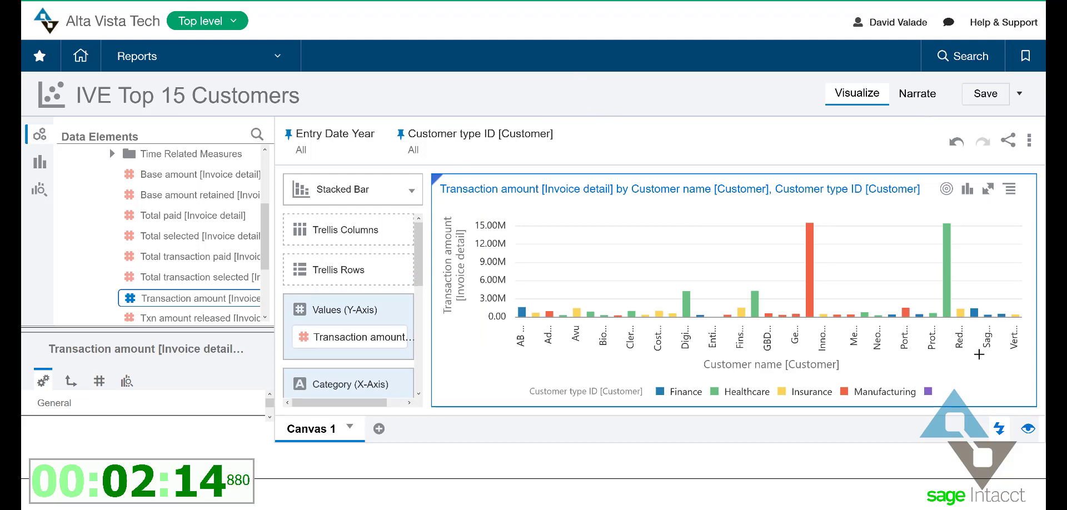
{"action": "mouse_move", "coordinate": [698, 321]}
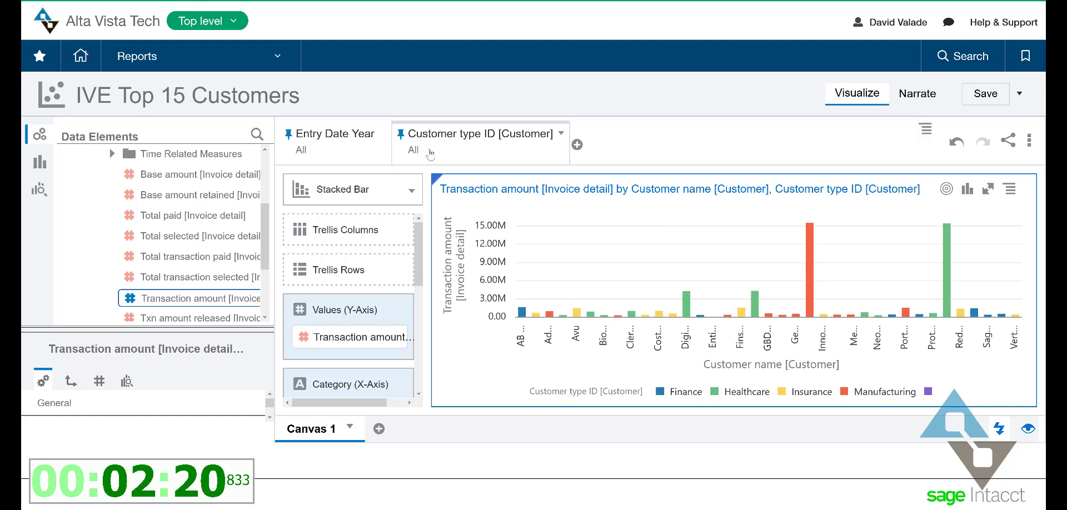
{"action": "mouse_move", "coordinate": [344, 157]}
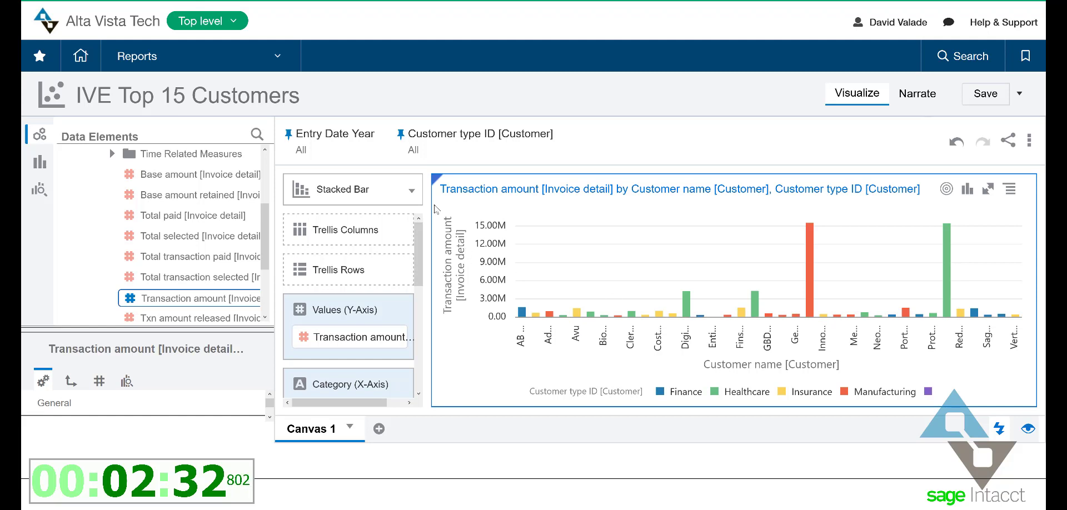
Switch the chart to Horizontal Bar and sort customers High to Low by amount.
{"action": "left_click", "coordinate": [411, 191]}
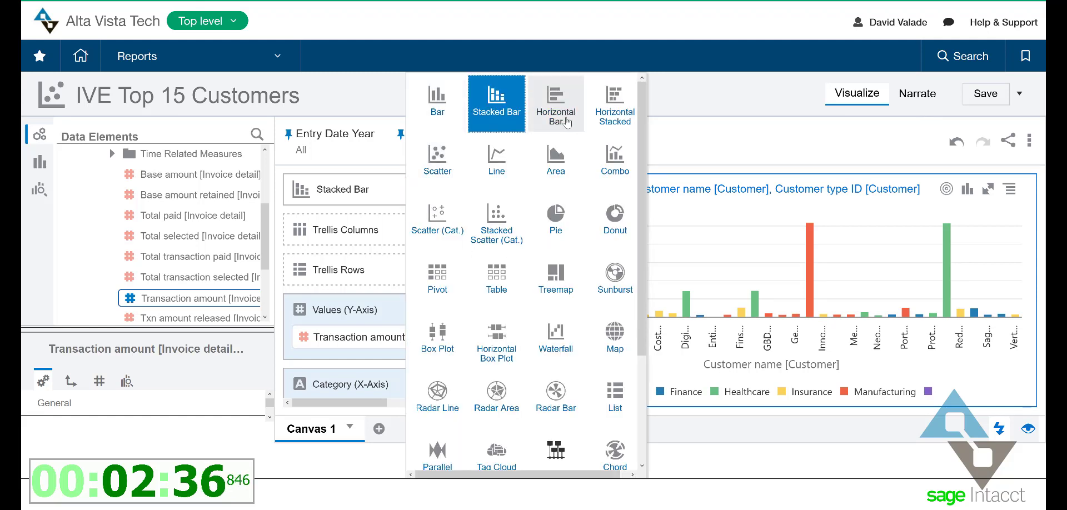
{"action": "left_click", "coordinate": [556, 117]}
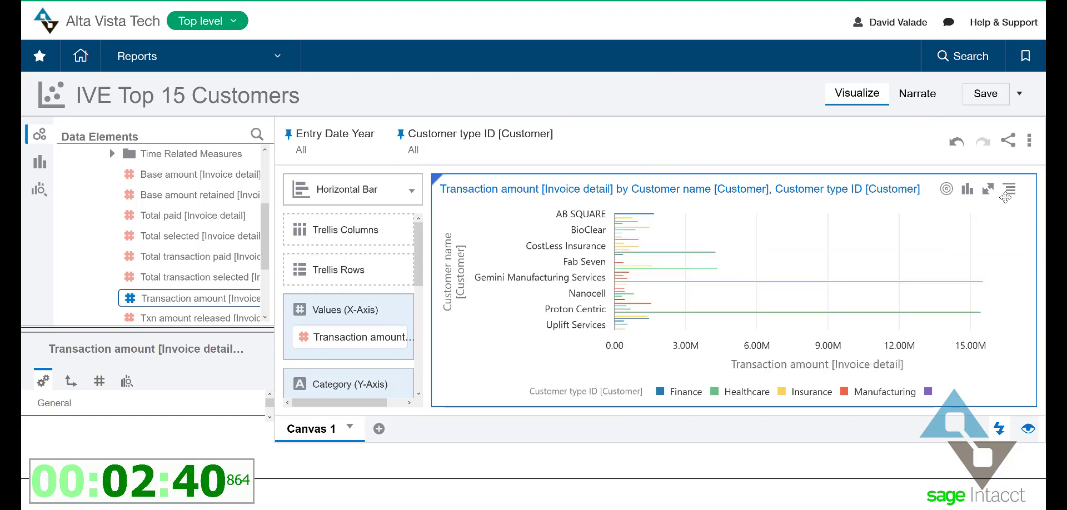
{"action": "left_click", "coordinate": [1011, 194]}
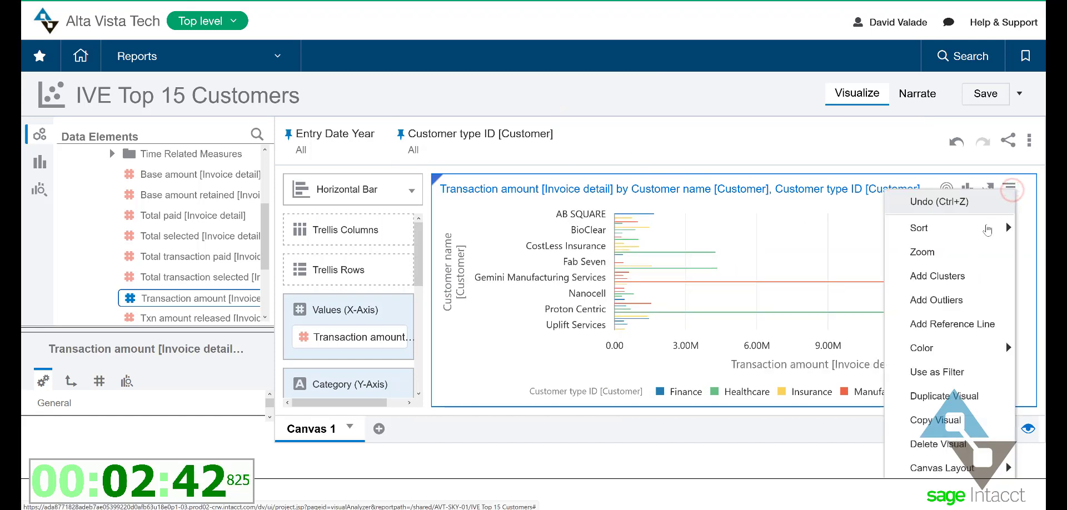
{"action": "mouse_move", "coordinate": [995, 227]}
{"action": "left_click", "coordinate": [836, 253]}
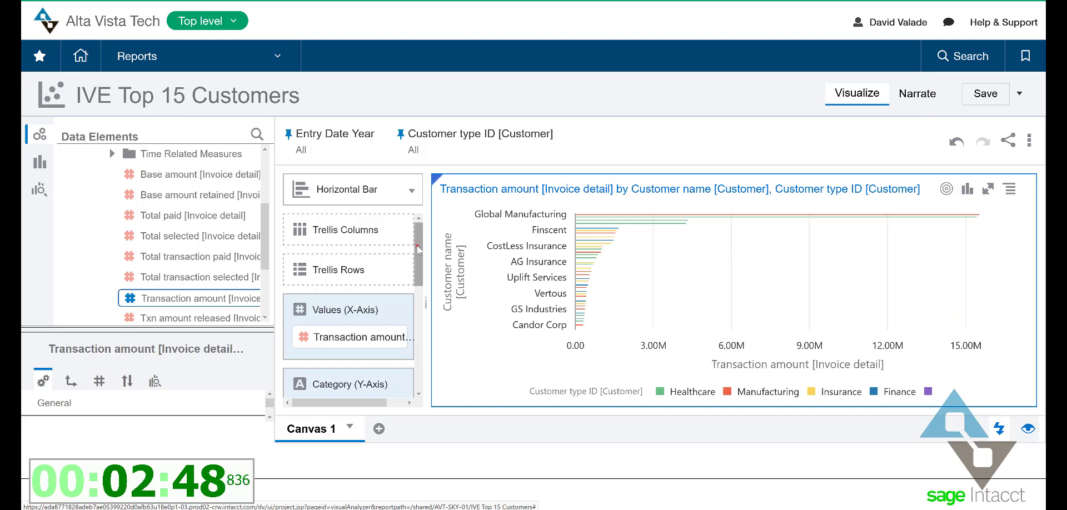
{"action": "left_click_drag", "start_coordinate": [417, 245], "coordinate": [423, 389]}
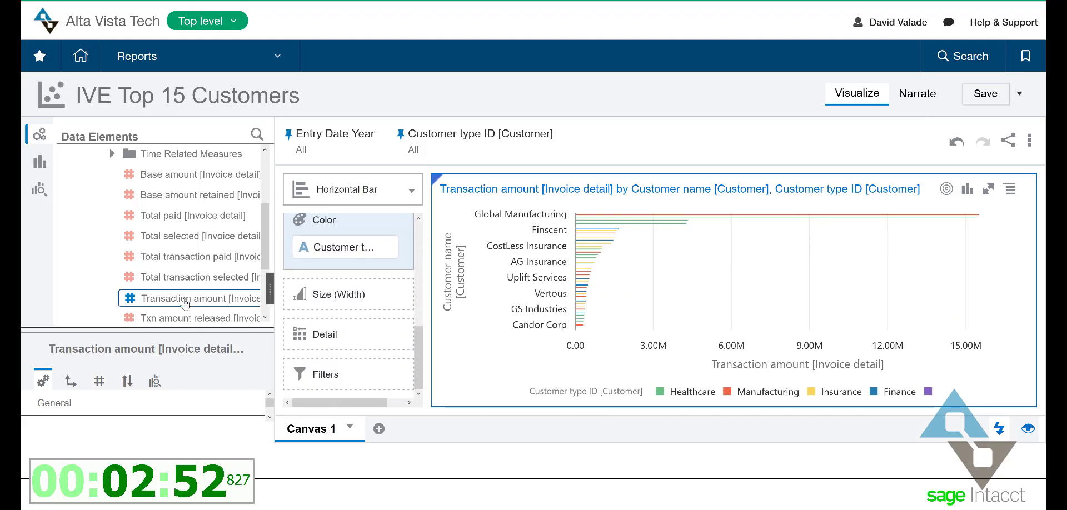
Add a Transaction amount filter of type Top Bottom N with the count changed from 10 to 15.
{"action": "left_click_drag", "start_coordinate": [179, 300], "coordinate": [316, 378]}
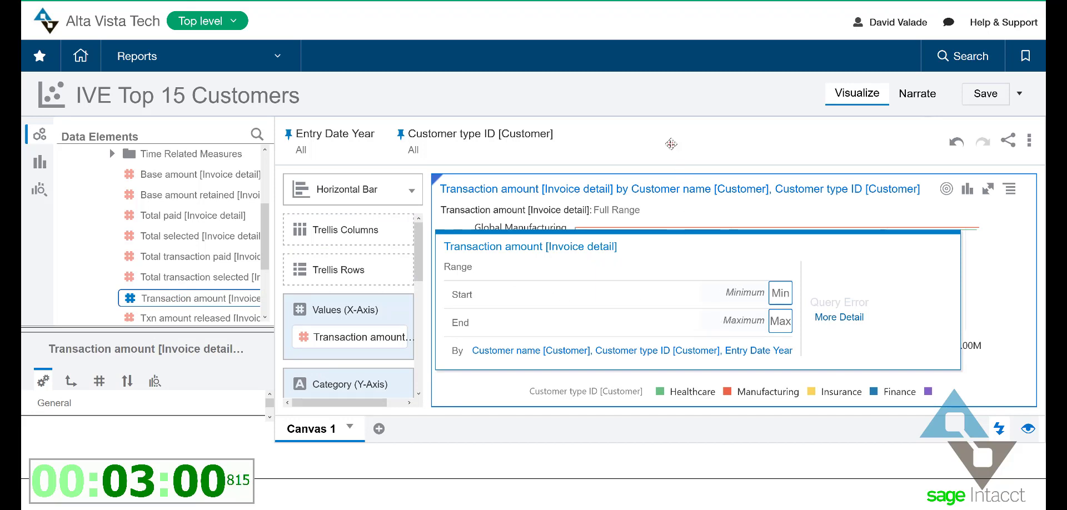
{"action": "left_click", "coordinate": [671, 144]}
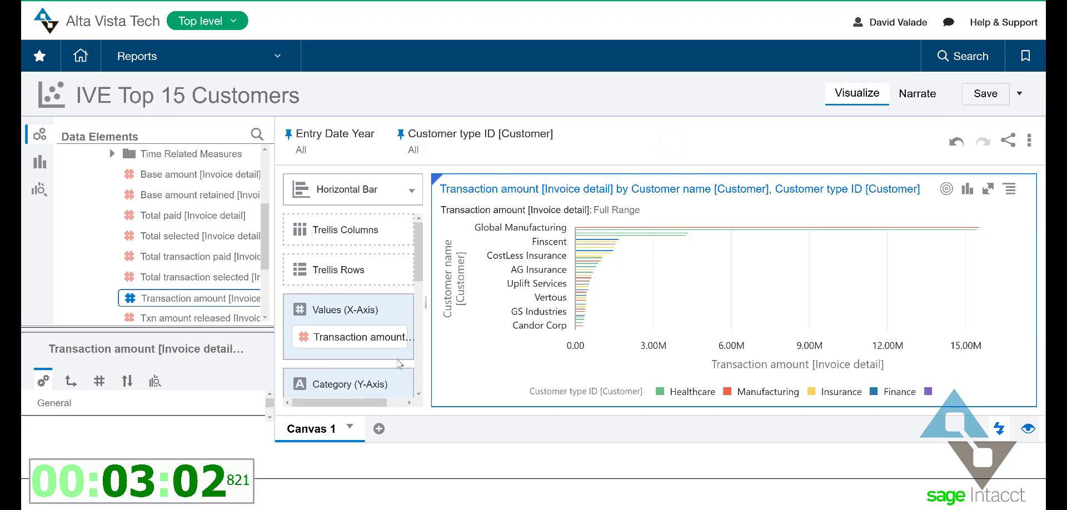
{"action": "scroll", "coordinate": [397, 364], "scroll_direction": "down", "scroll_amount": 1}
{"action": "right_click", "coordinate": [347, 367]}
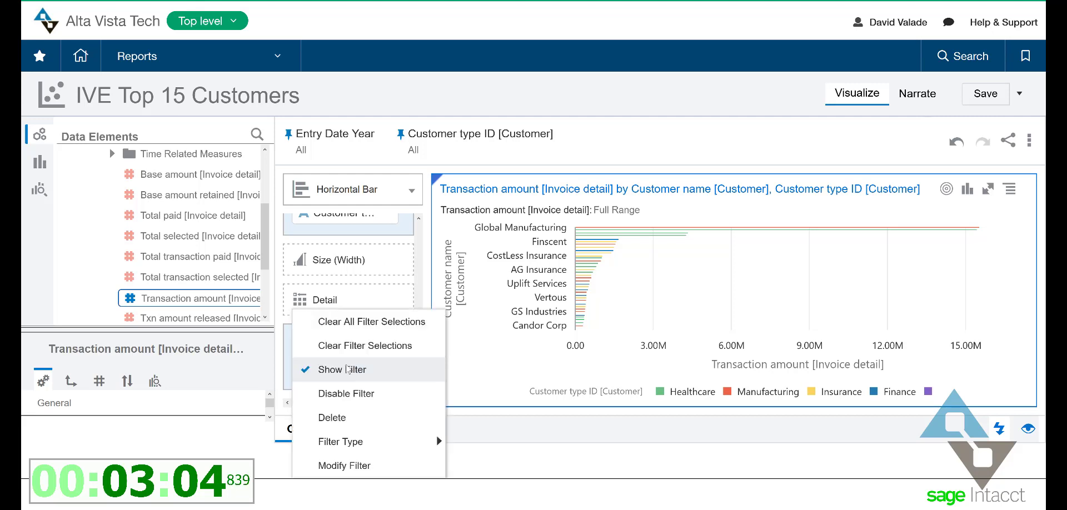
{"action": "mouse_move", "coordinate": [362, 448]}
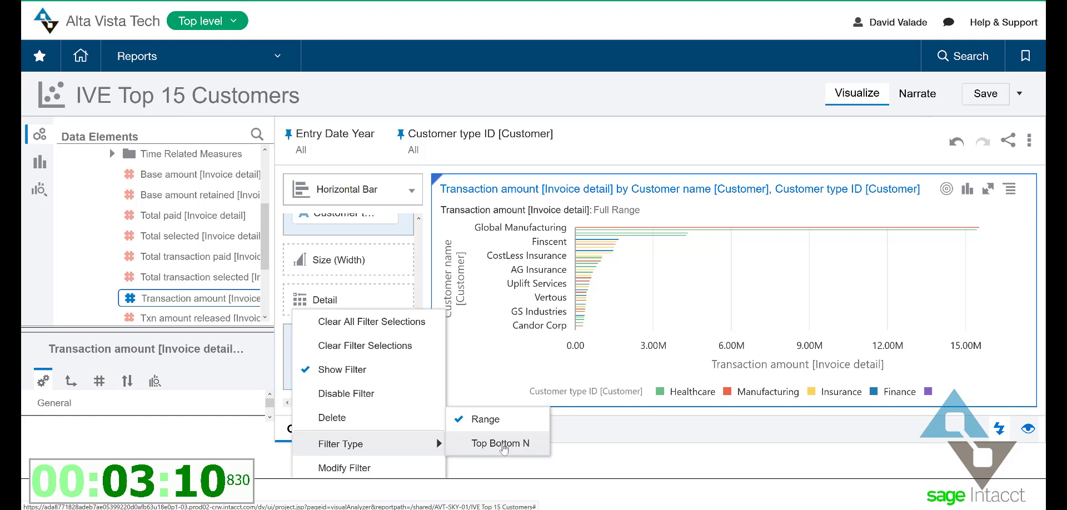
{"action": "left_click", "coordinate": [502, 443]}
{"action": "left_click", "coordinate": [551, 322]}
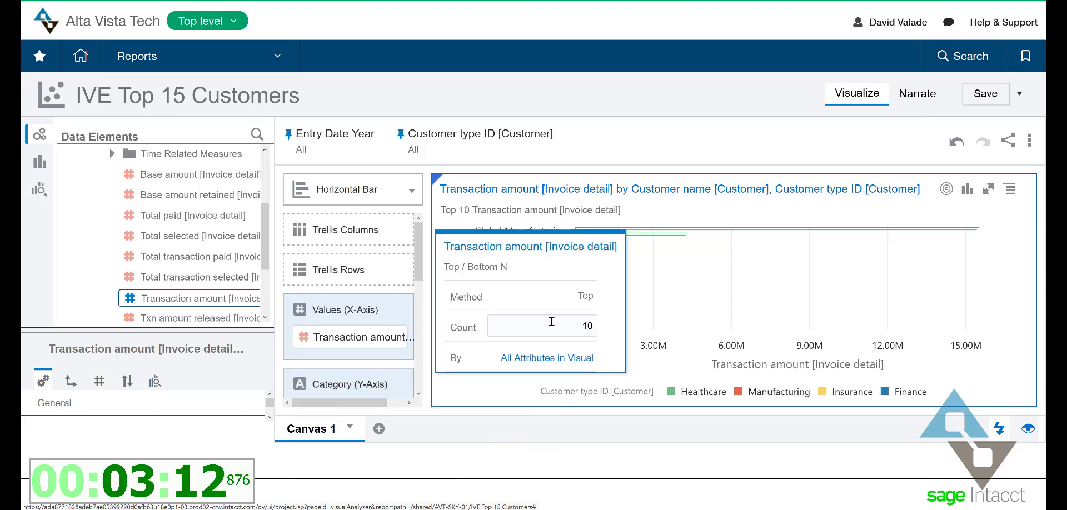
{"action": "key", "text": "BackSpace"}
{"action": "type", "text": "5"}
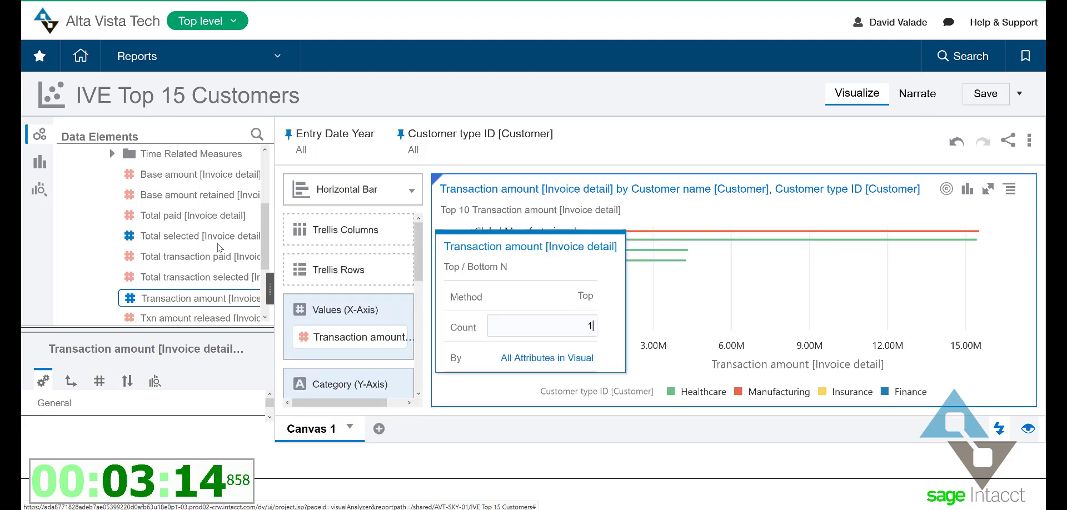
{"action": "left_click", "coordinate": [667, 160]}
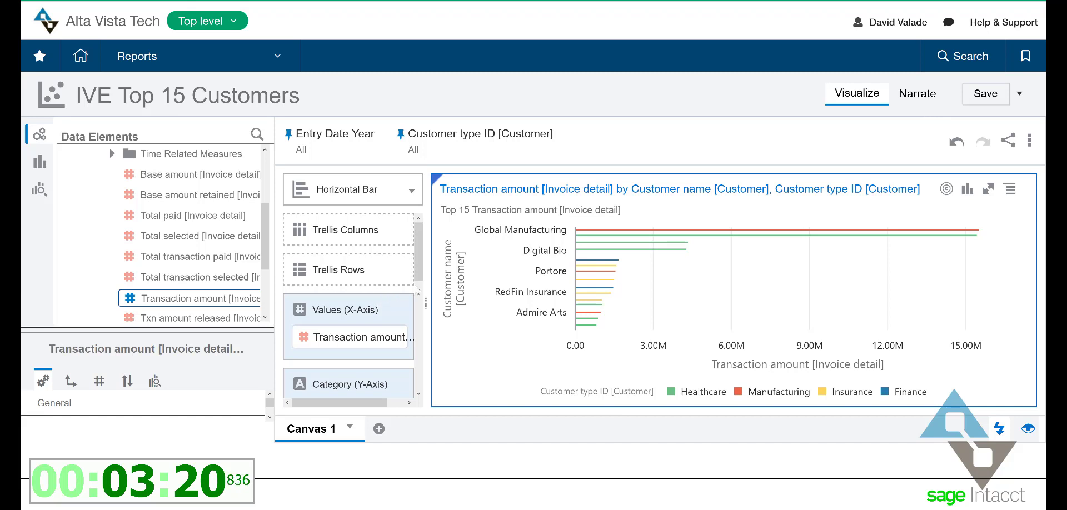
Size bar width by Transaction amount and hide the Data Panel and Data Panel Viz Toolbox.
{"action": "left_click_drag", "start_coordinate": [418, 290], "coordinate": [421, 391]}
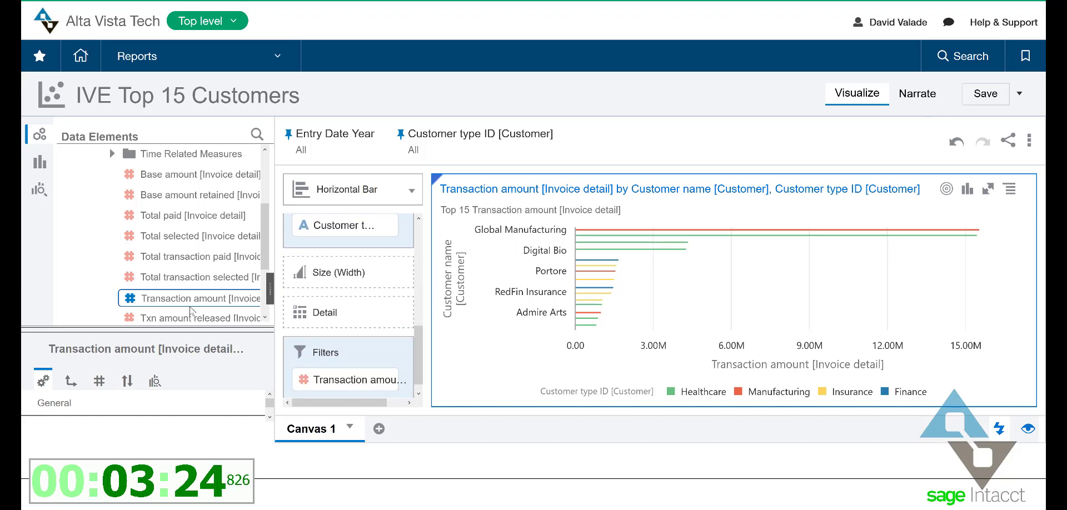
{"action": "left_click_drag", "start_coordinate": [184, 300], "coordinate": [340, 281]}
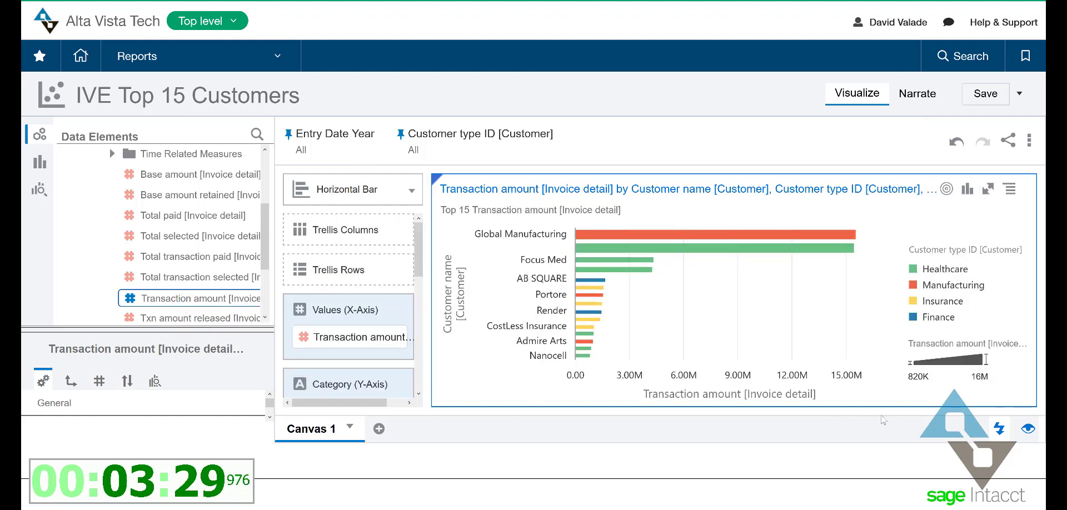
{"action": "left_click", "coordinate": [1029, 429]}
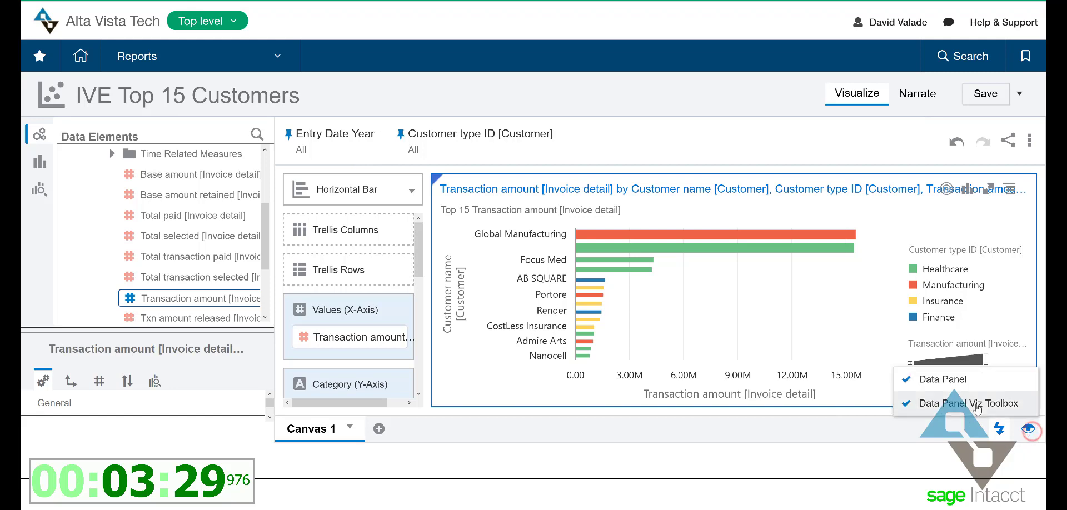
{"action": "left_click", "coordinate": [962, 388]}
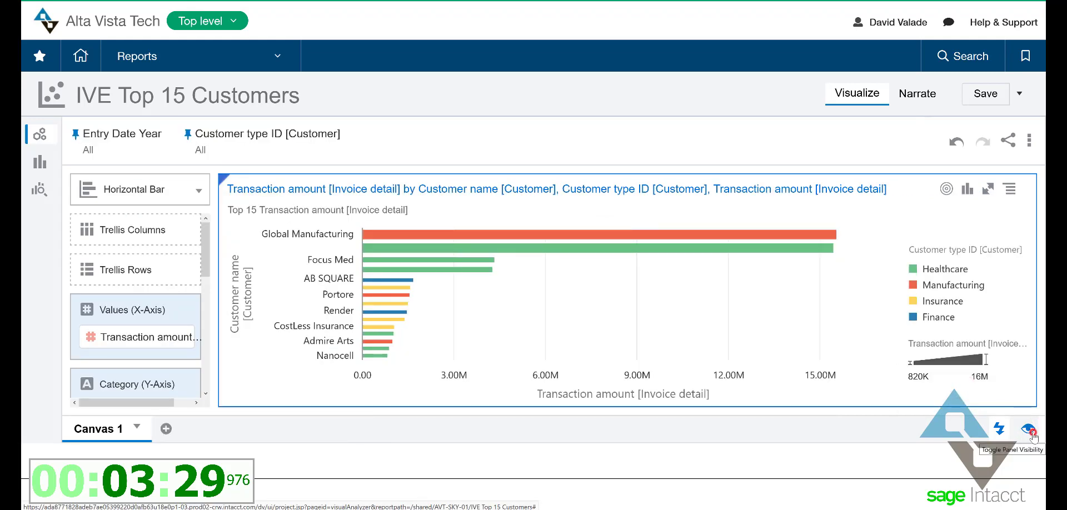
{"action": "left_click", "coordinate": [1027, 433]}
{"action": "left_click", "coordinate": [952, 407]}
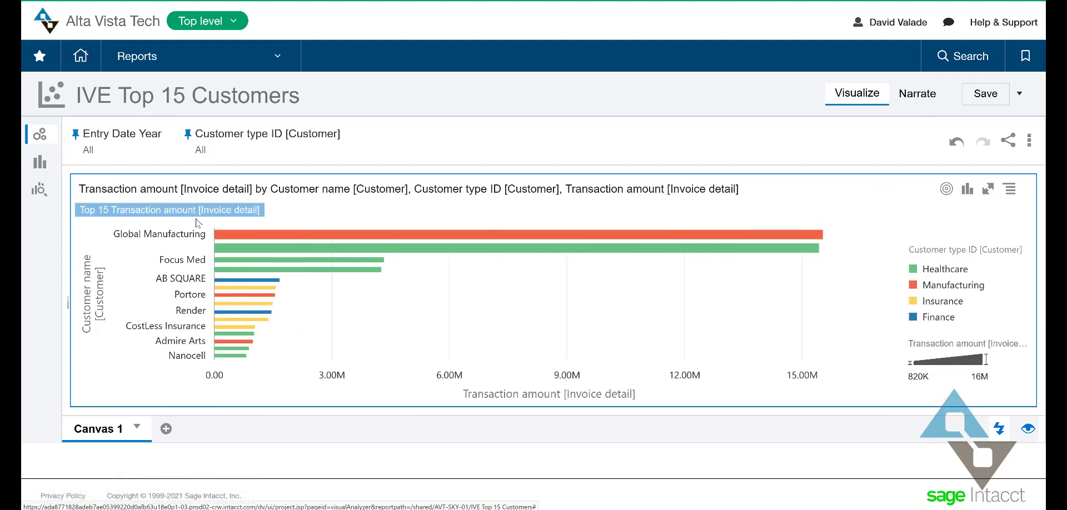
{"action": "mouse_move", "coordinate": [464, 236]}
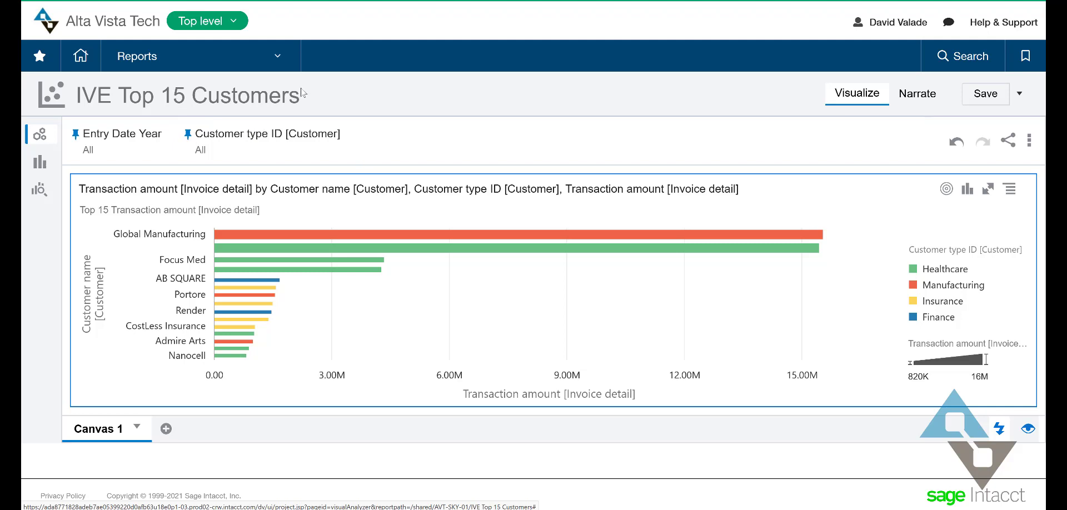
Select Finance and Healthcare in the Customer type ID filter.
{"action": "left_click", "coordinate": [217, 143]}
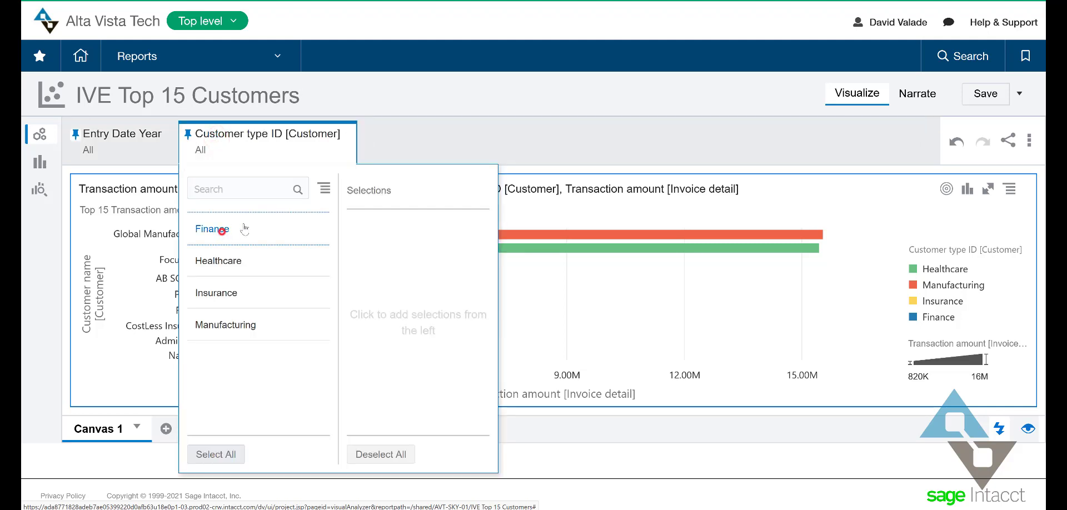
{"action": "left_click", "coordinate": [222, 232]}
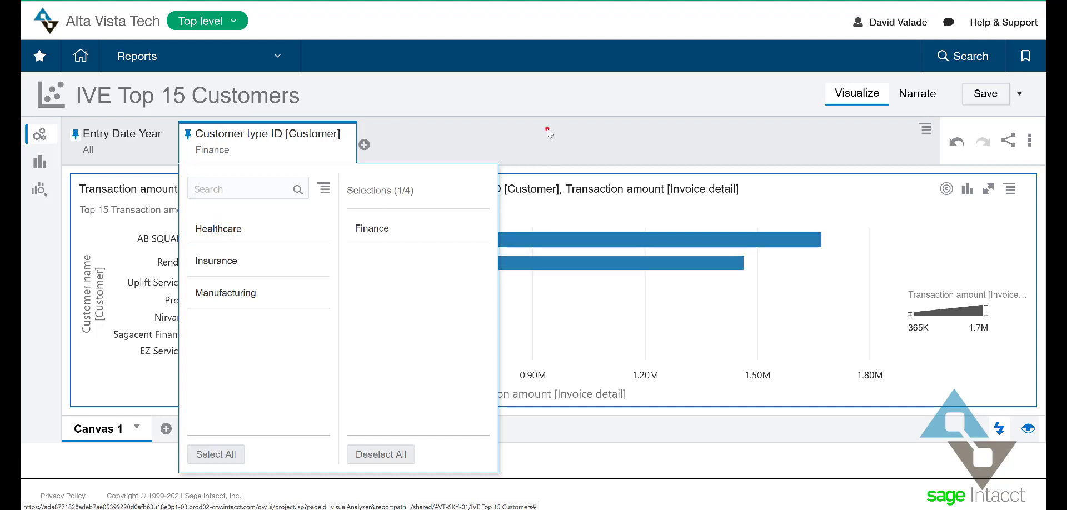
{"action": "left_click", "coordinate": [550, 129]}
{"action": "mouse_move", "coordinate": [477, 266]}
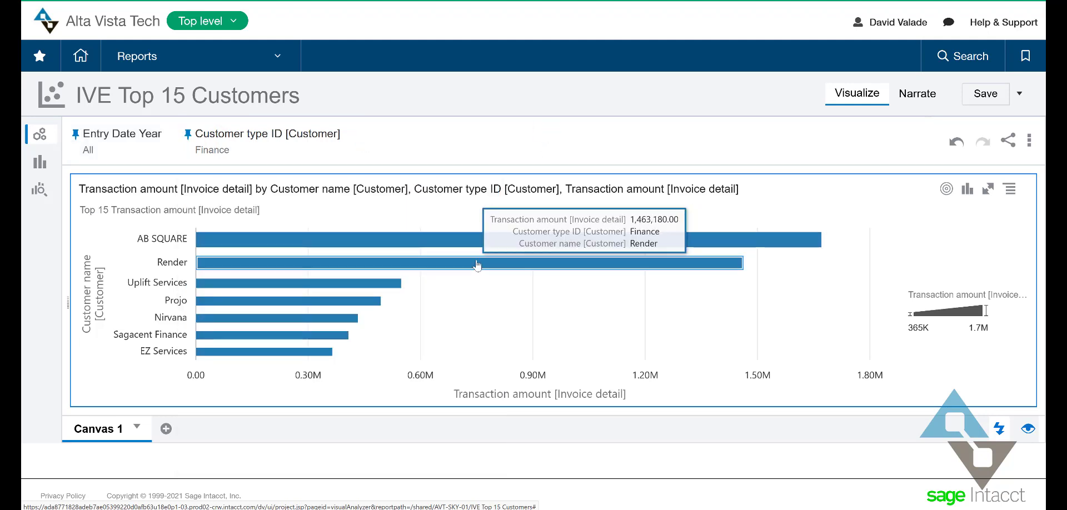
{"action": "left_click", "coordinate": [285, 139]}
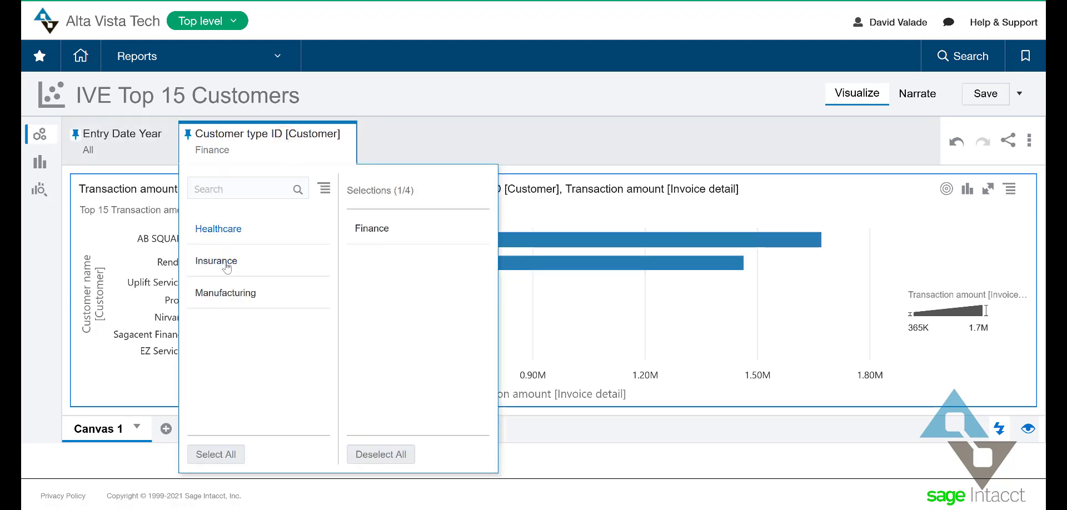
{"action": "left_click", "coordinate": [219, 228]}
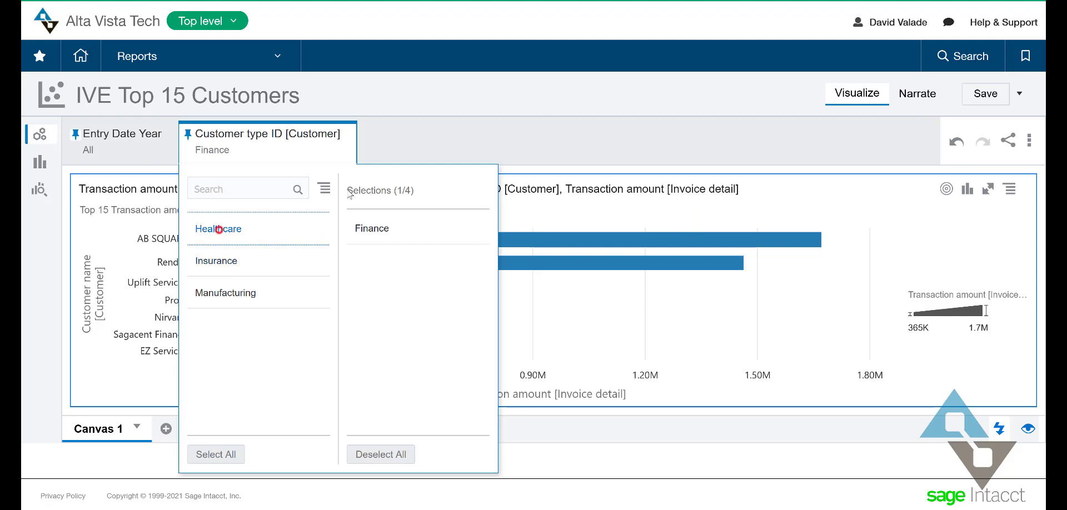
{"action": "left_click", "coordinate": [534, 139]}
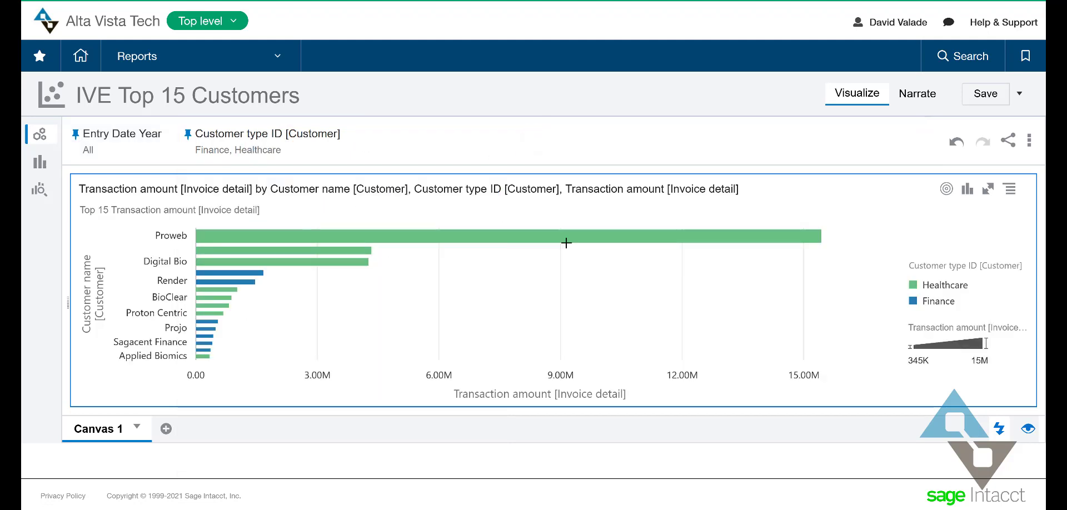